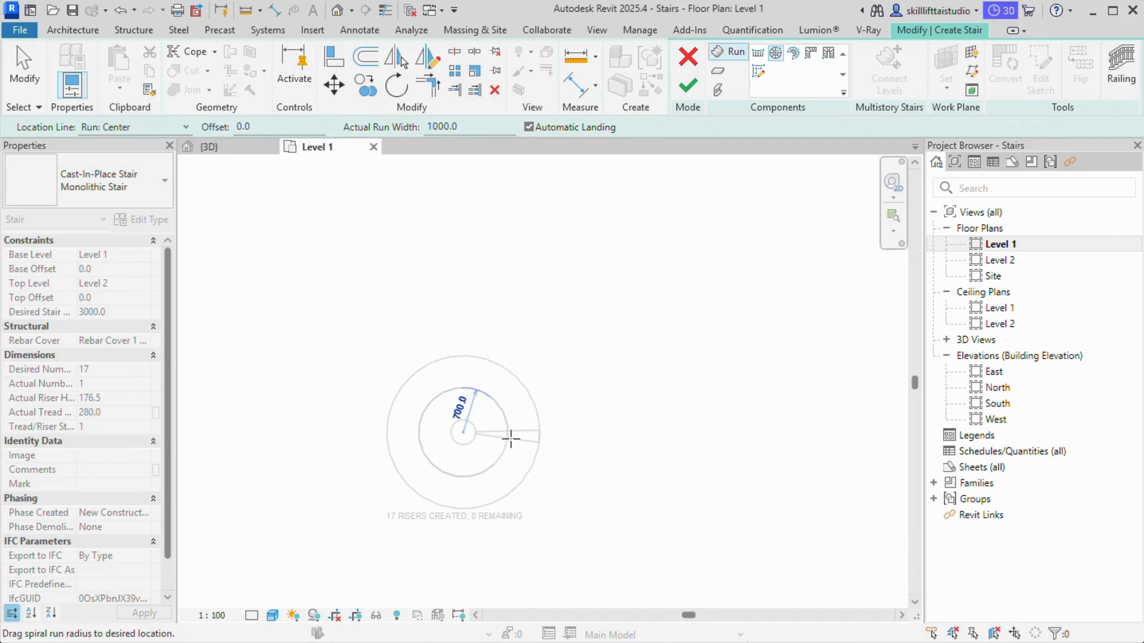
Place the full-step spiral run with a 700 mm radius and finish creating the stair
left_click(508, 439)
scroll(546, 437, "up", 4)
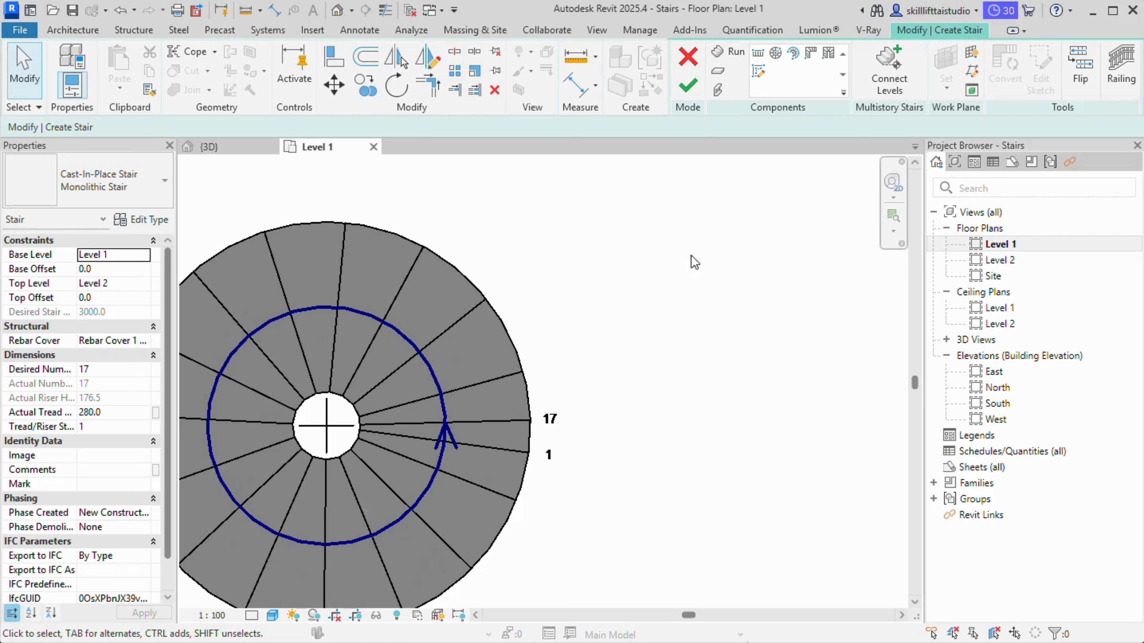
left_click(687, 85)
Open the East elevation and put the spiral stair into edit mode
scroll(720, 444, "down", 2)
double_click(1013, 371)
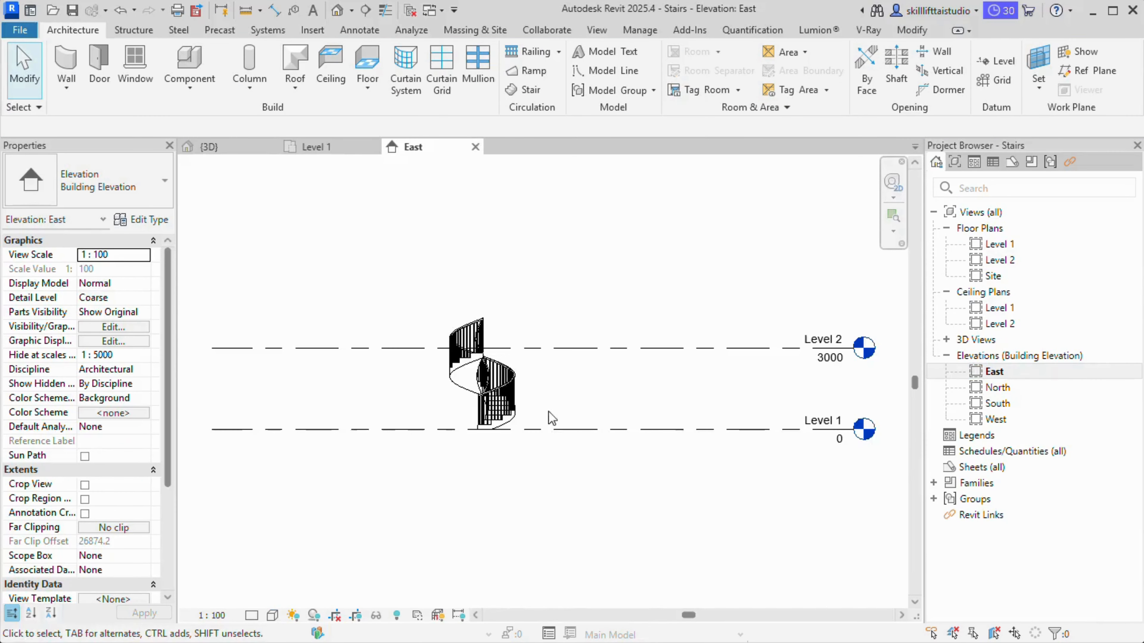
scroll(466, 356, "up", 1)
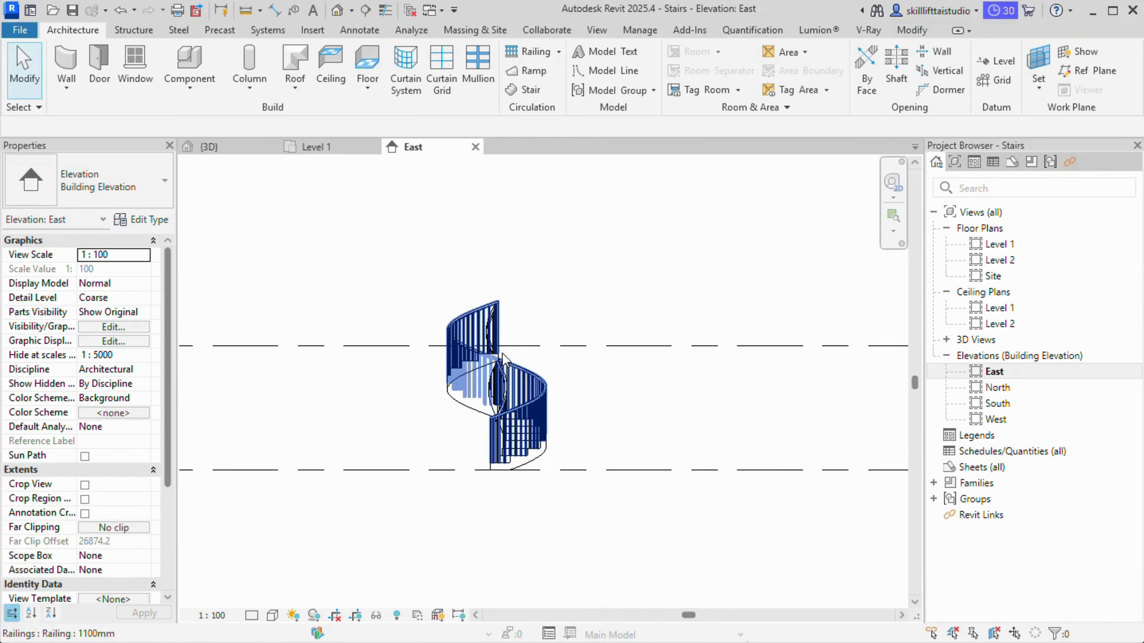
scroll(504, 356, "up", 4)
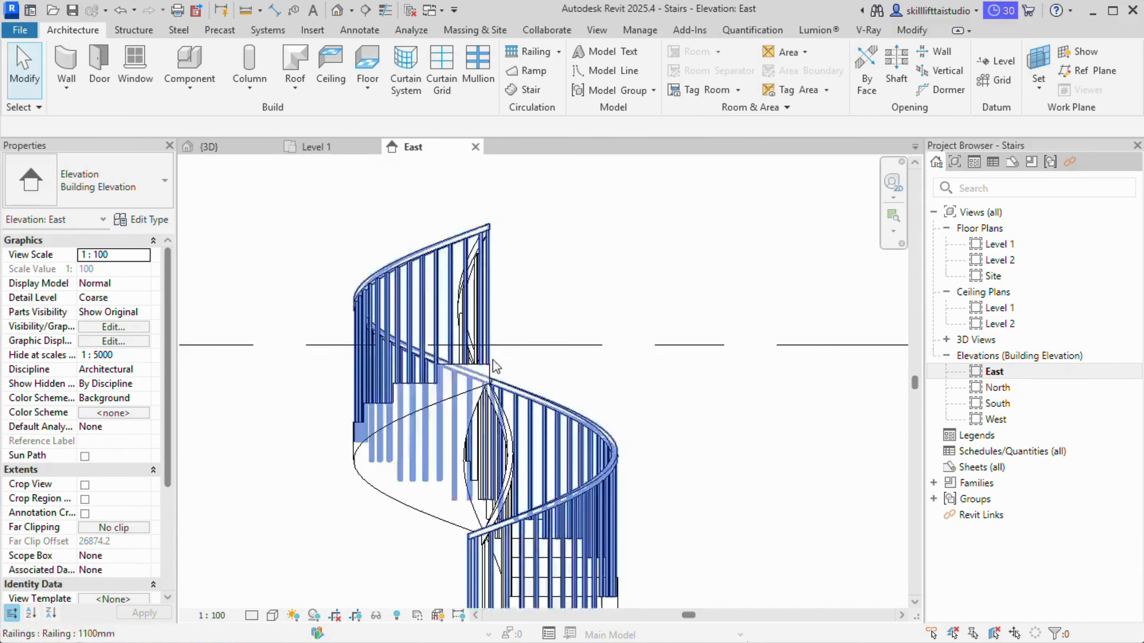
left_click(486, 385)
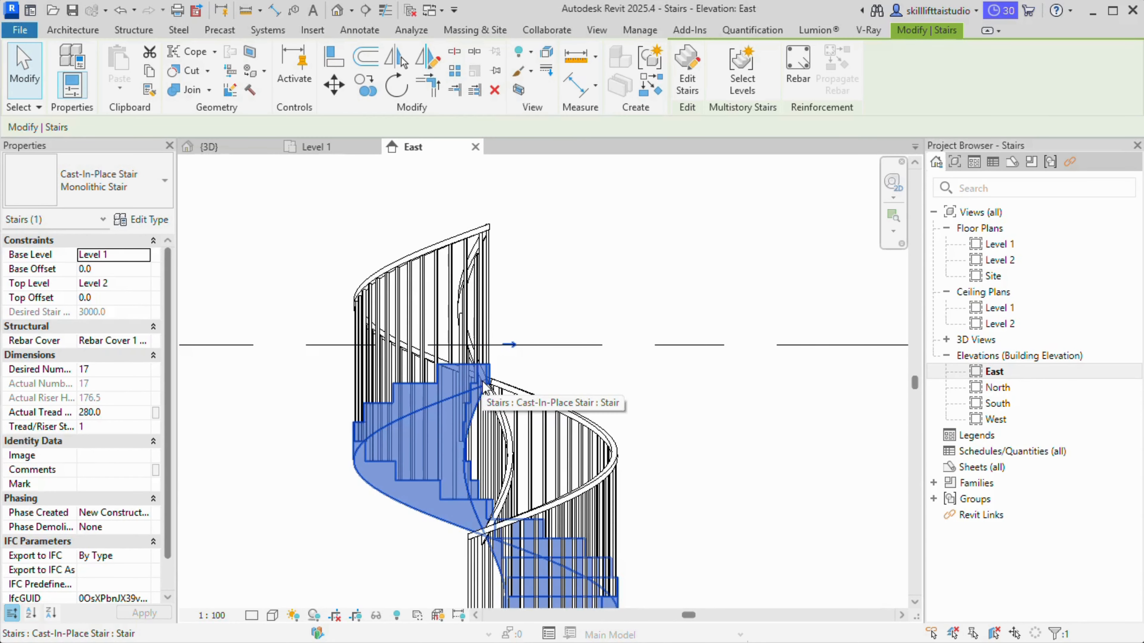
left_click(694, 84)
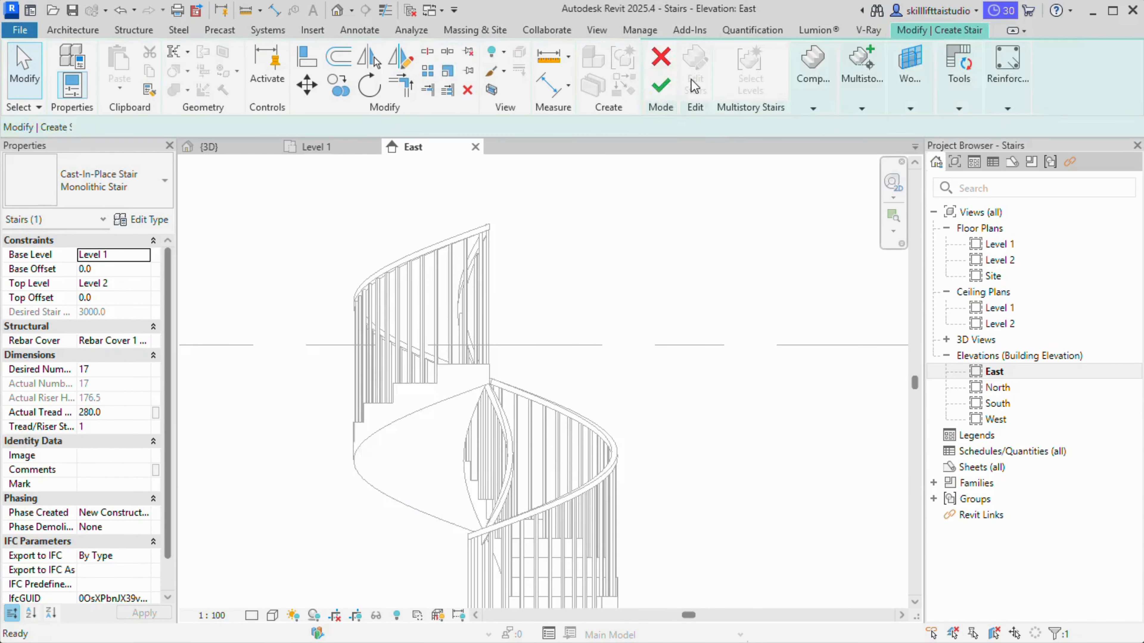
Stretch the top end of the spiral run by one riser to a relative top height of 3176.5, finish editing and dismiss the warning
left_click(487, 376)
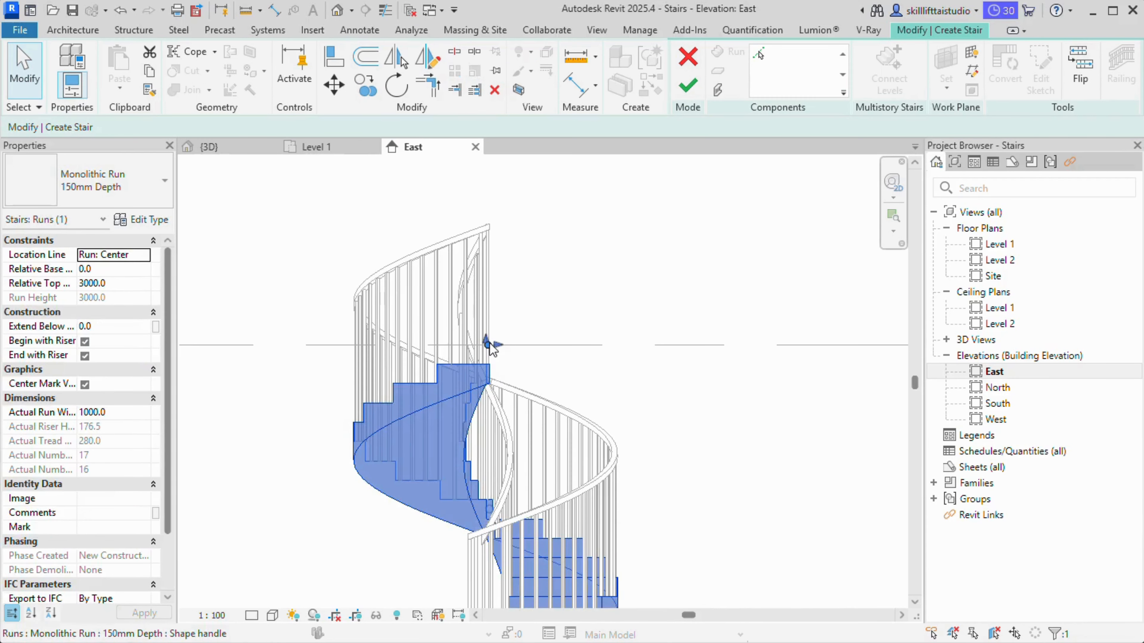
left_click_drag(492, 348, 486, 341)
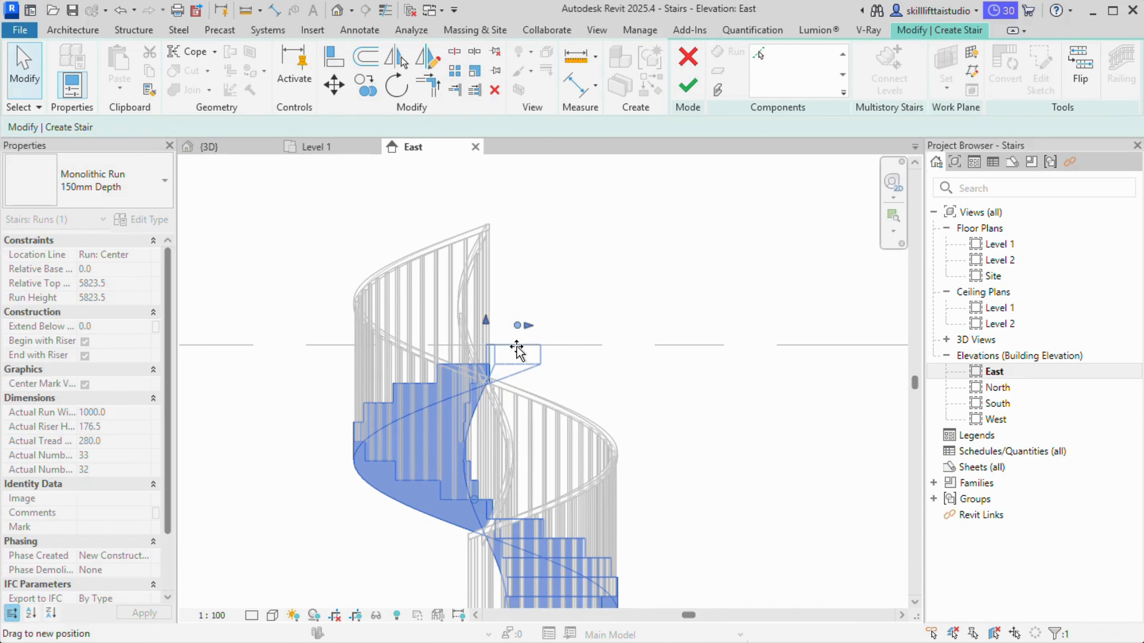
left_click_drag(517, 351, 517, 352)
scroll(526, 360, "up", 3)
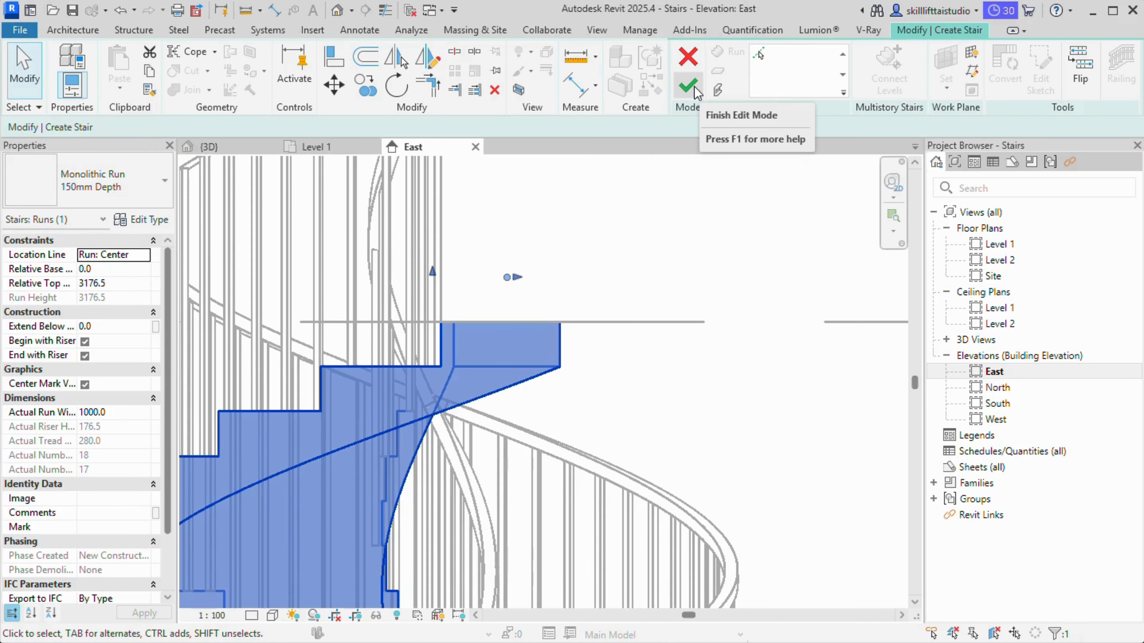
scroll(586, 400, "down", 3)
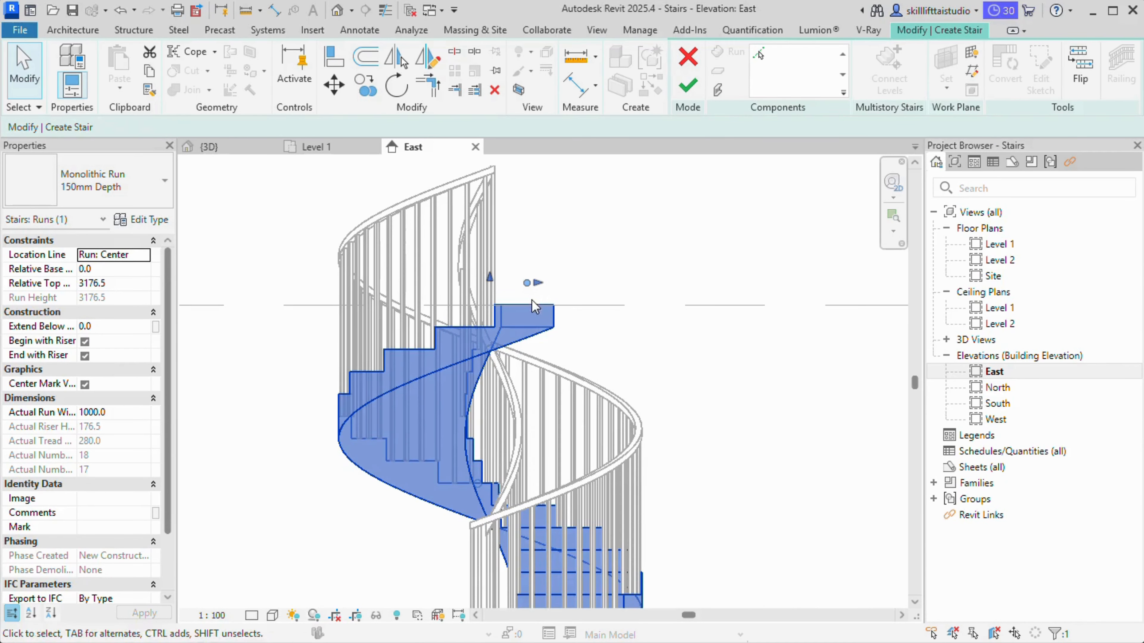
scroll(564, 228, "down", 2)
middle_click_drag(578, 256, 549, 278)
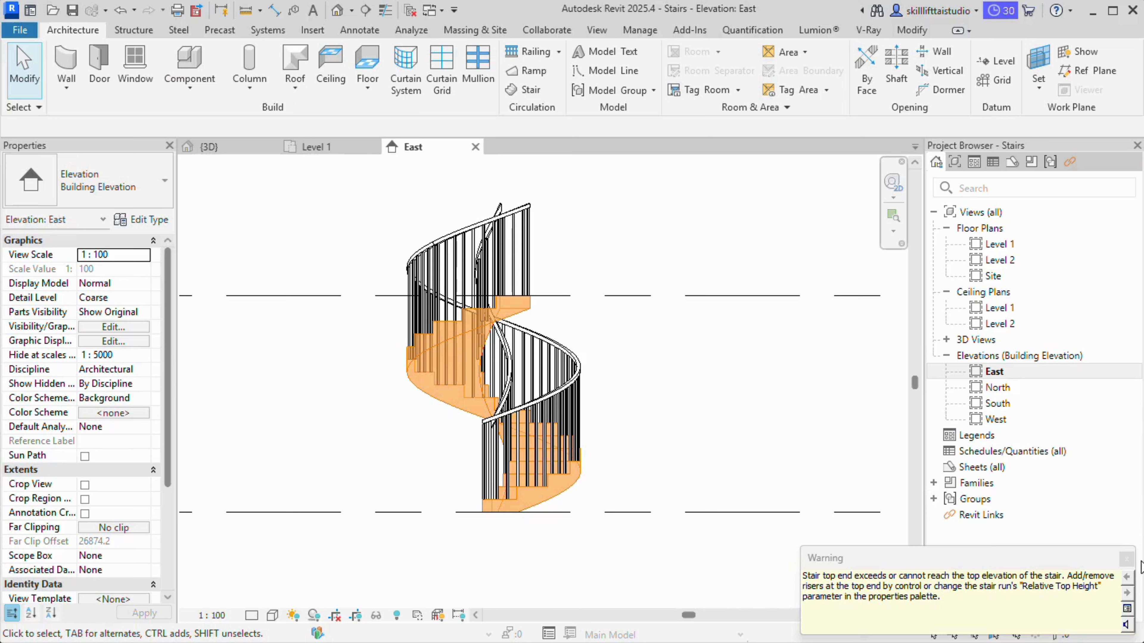
left_click(1127, 559)
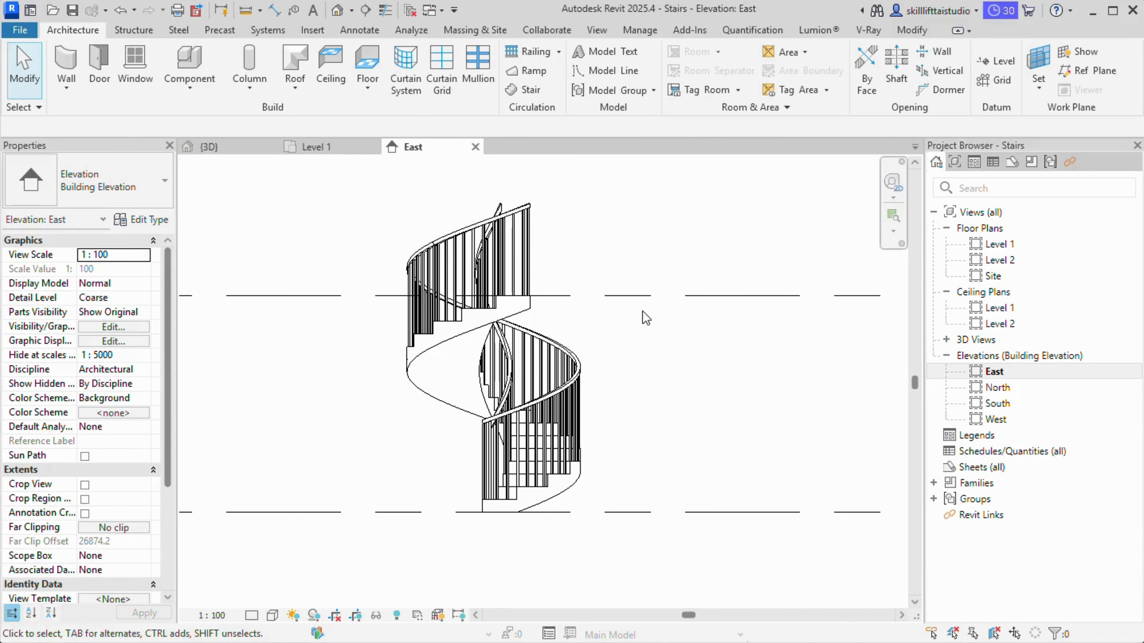
Examine the extended stair in the 3D view and in the Level 1 floor plan
left_click(210, 147)
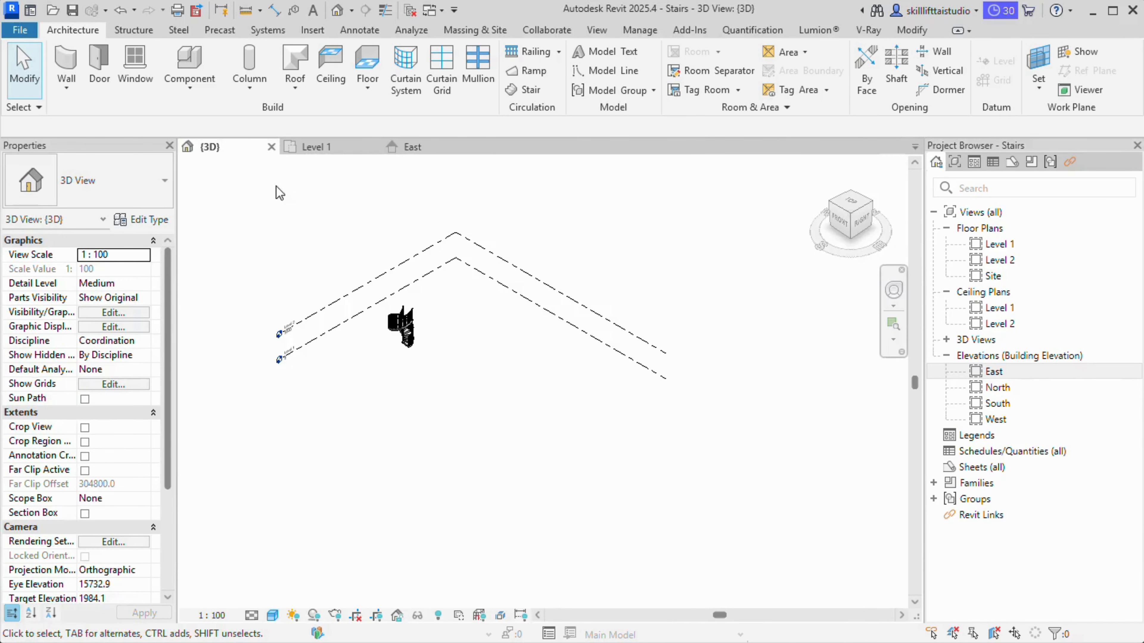
scroll(407, 340, "up", 5)
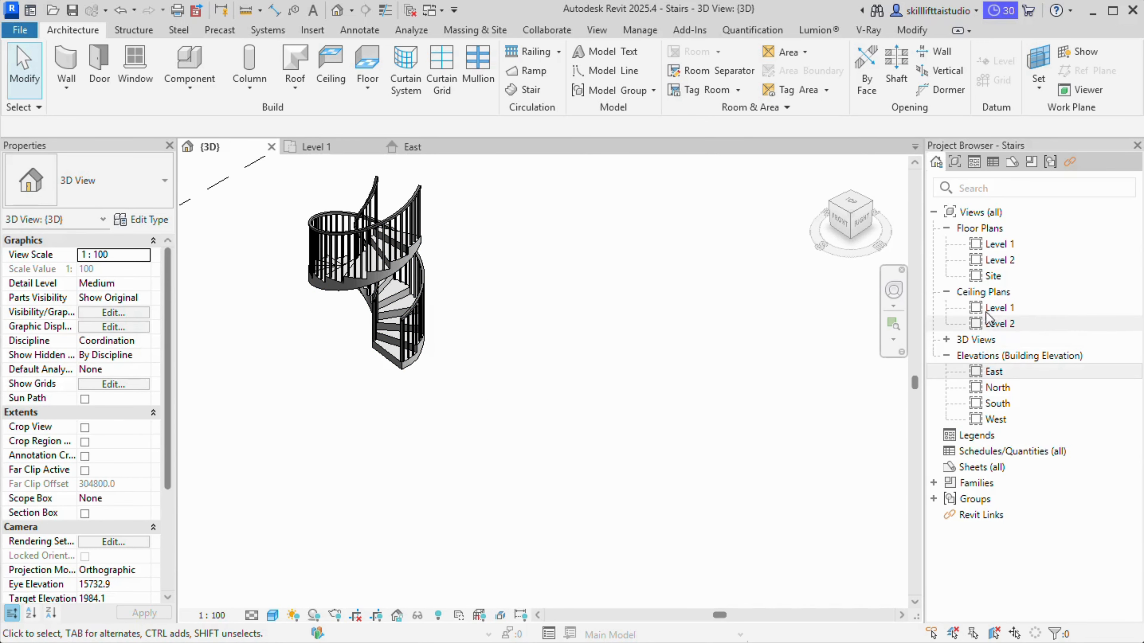
double_click(996, 244)
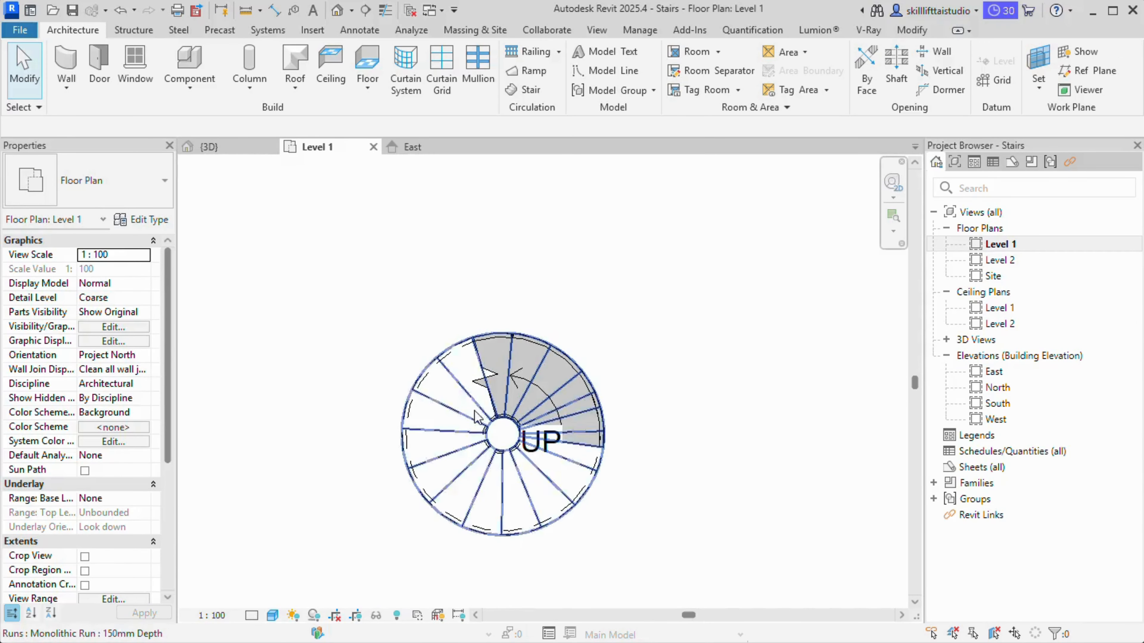
left_click(472, 409)
scroll(539, 481, "up", 5)
key("Escape")
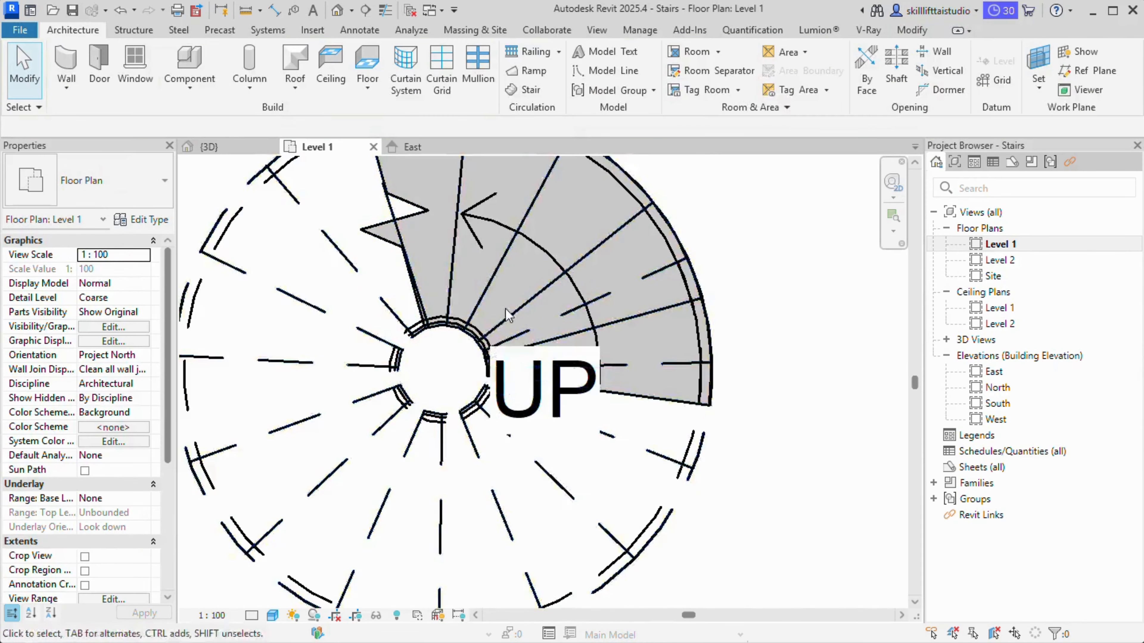
scroll(506, 309, "down", 2)
left_click(499, 323)
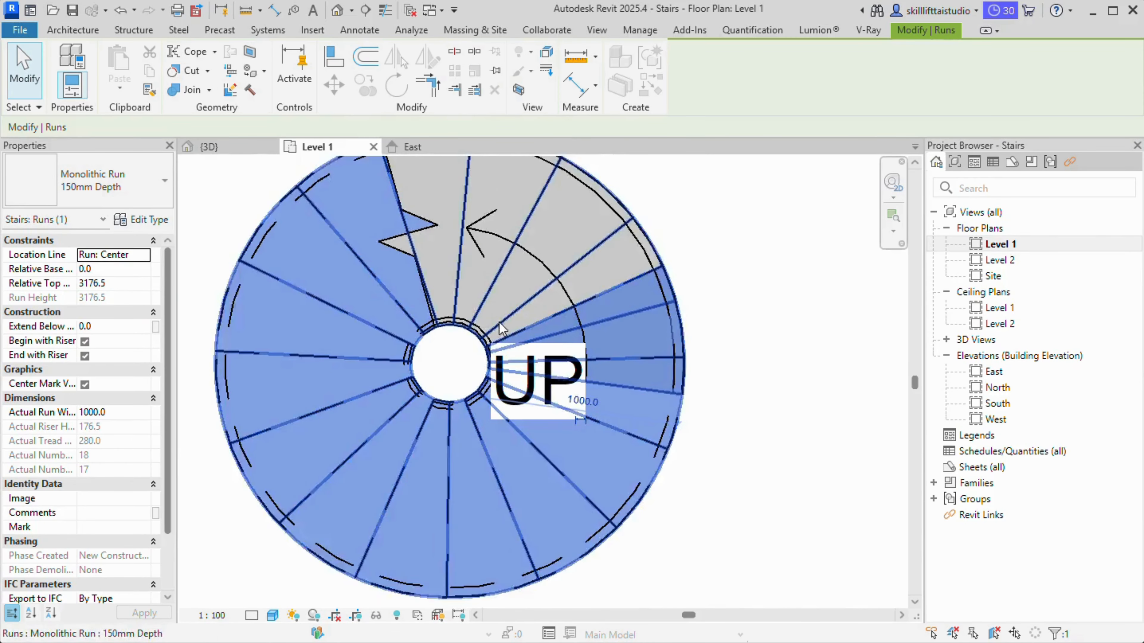
scroll(499, 324, "down", 1)
middle_click_drag(499, 324, 504, 416)
left_click(667, 272)
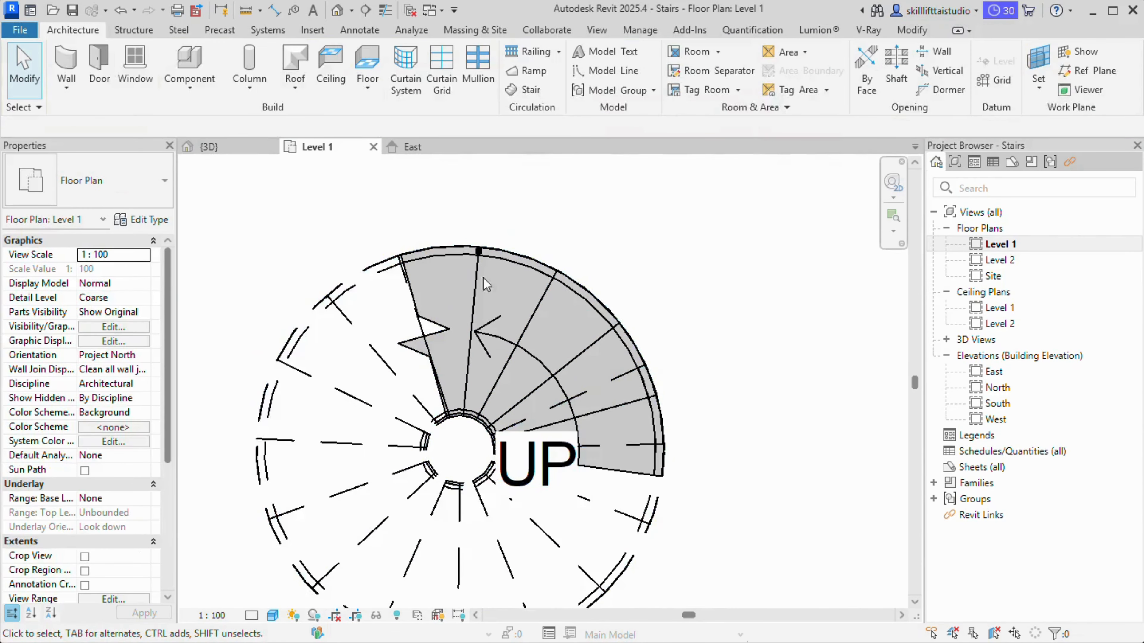
Flip the direction of the spiral stair's outer railing and clear the selection
left_click(345, 292)
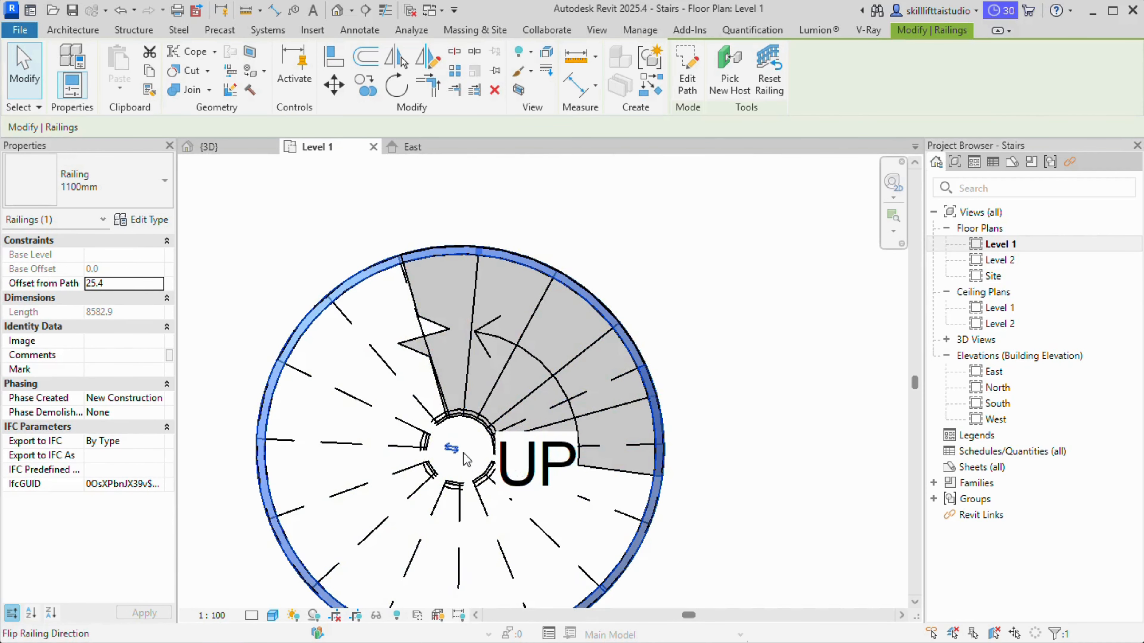
scroll(446, 449, "down", 1)
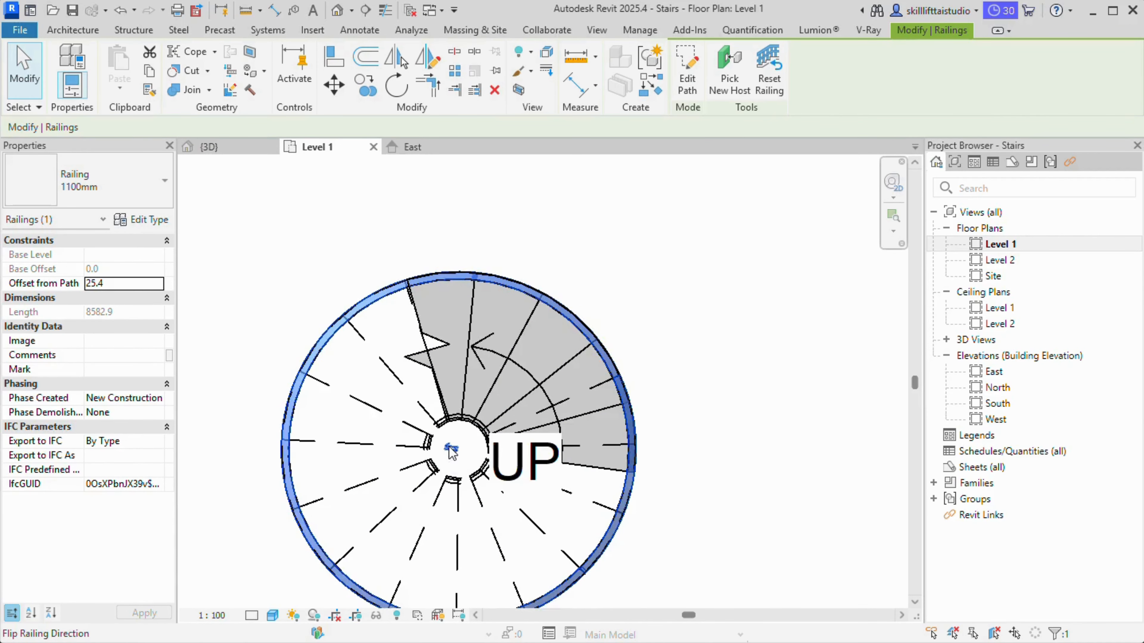
middle_click_drag(457, 456, 457, 385)
left_click(451, 379)
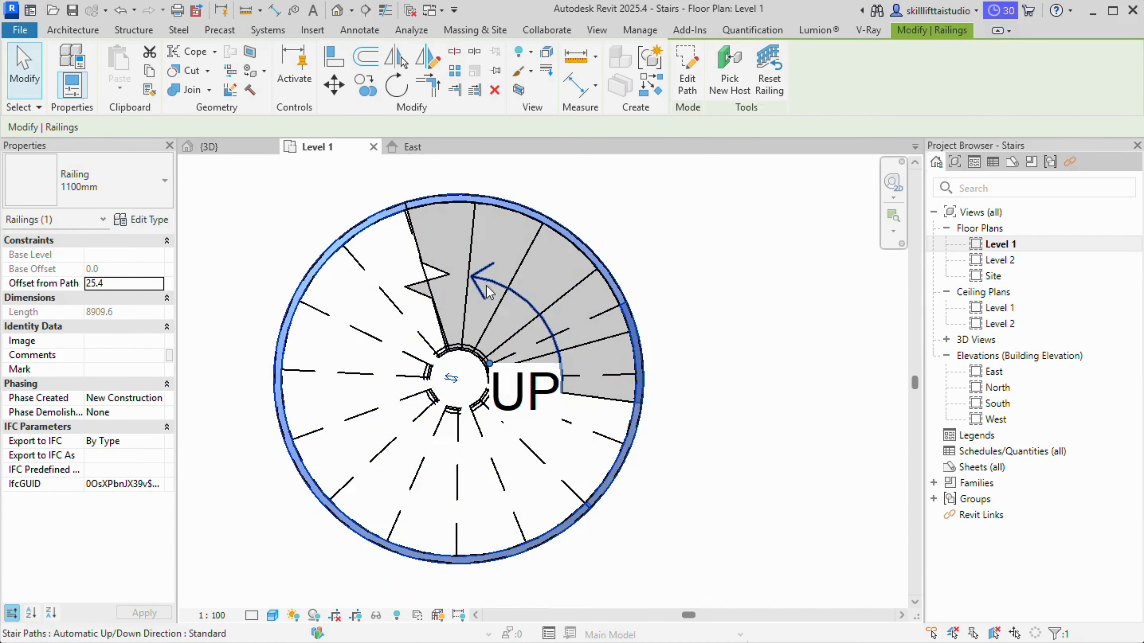
left_click(498, 284)
key("Escape")
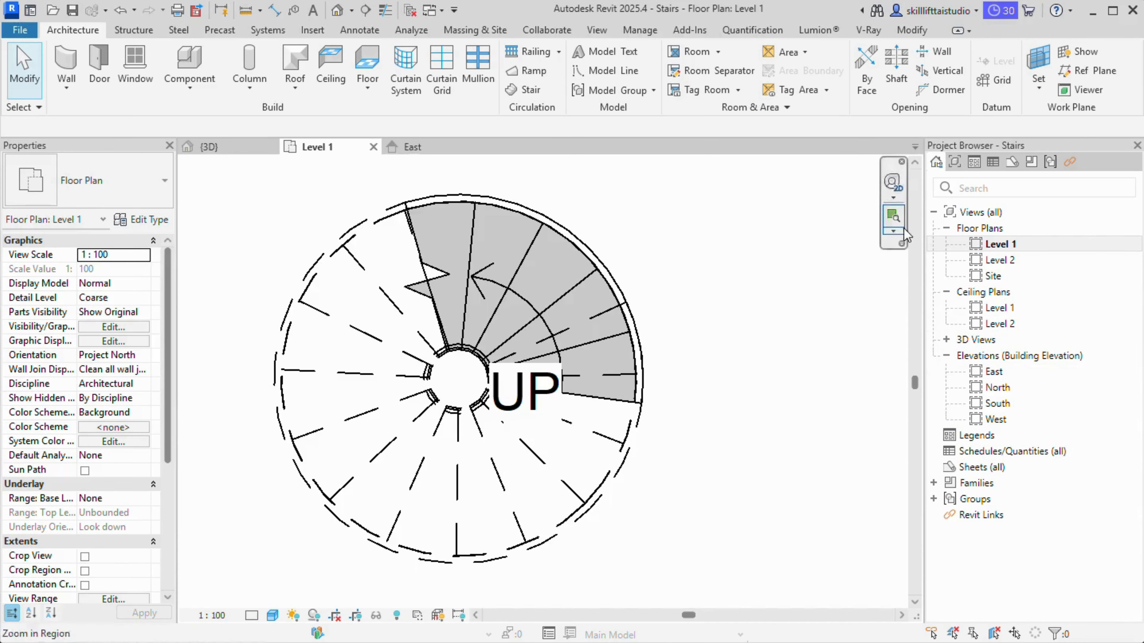
Check the outer railing's position in the 3D view and return to the Level 1 floor plan
left_click(234, 148)
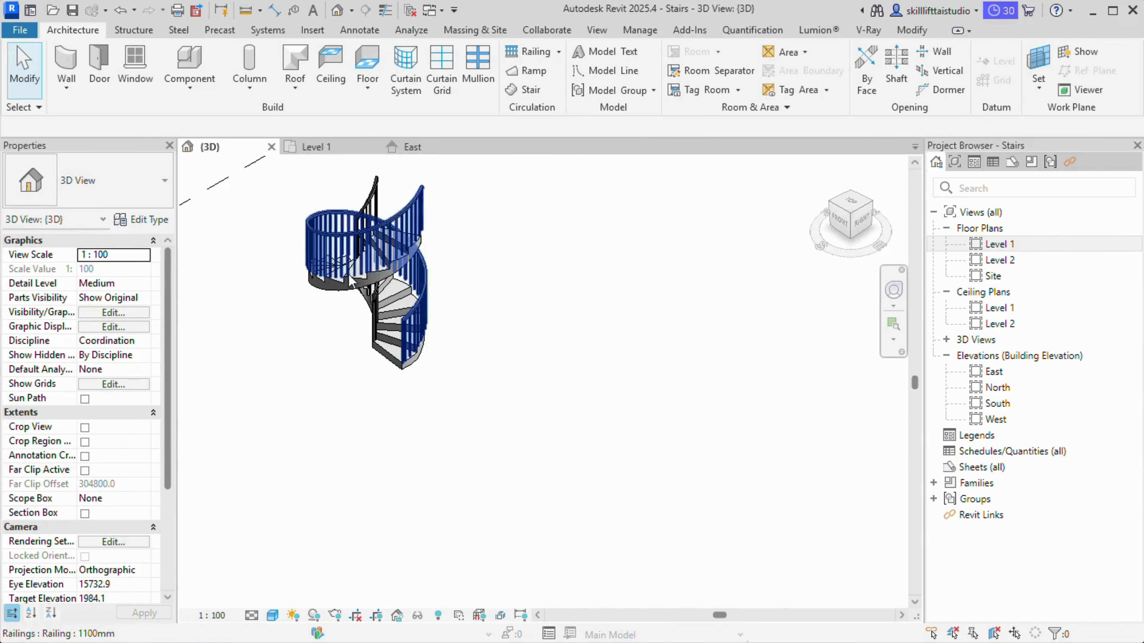
left_click(395, 345)
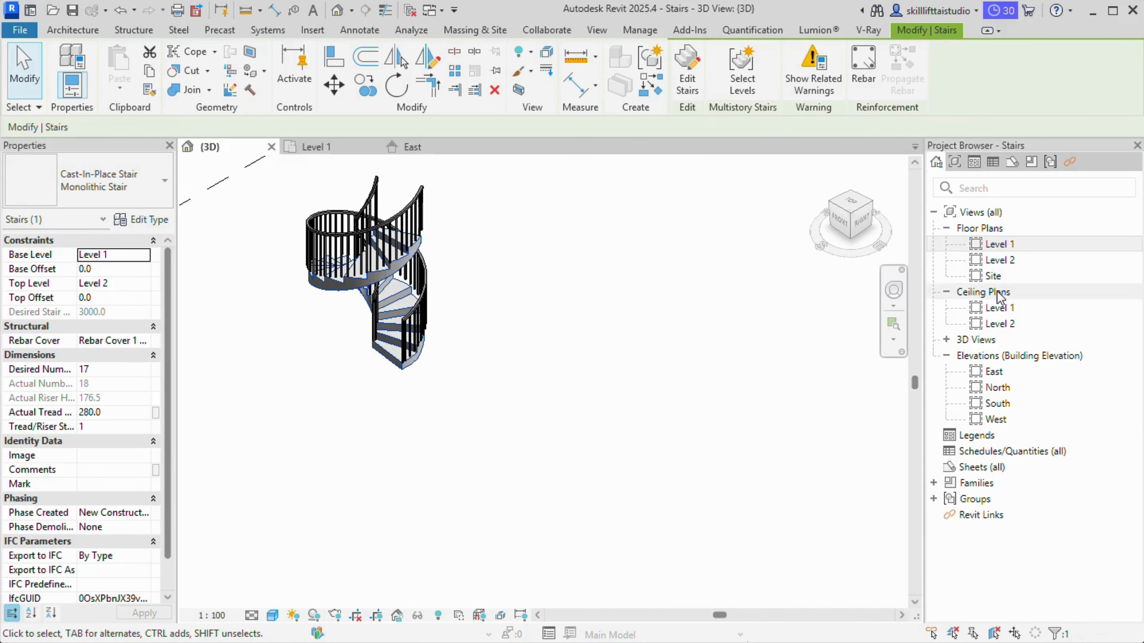
double_click(988, 244)
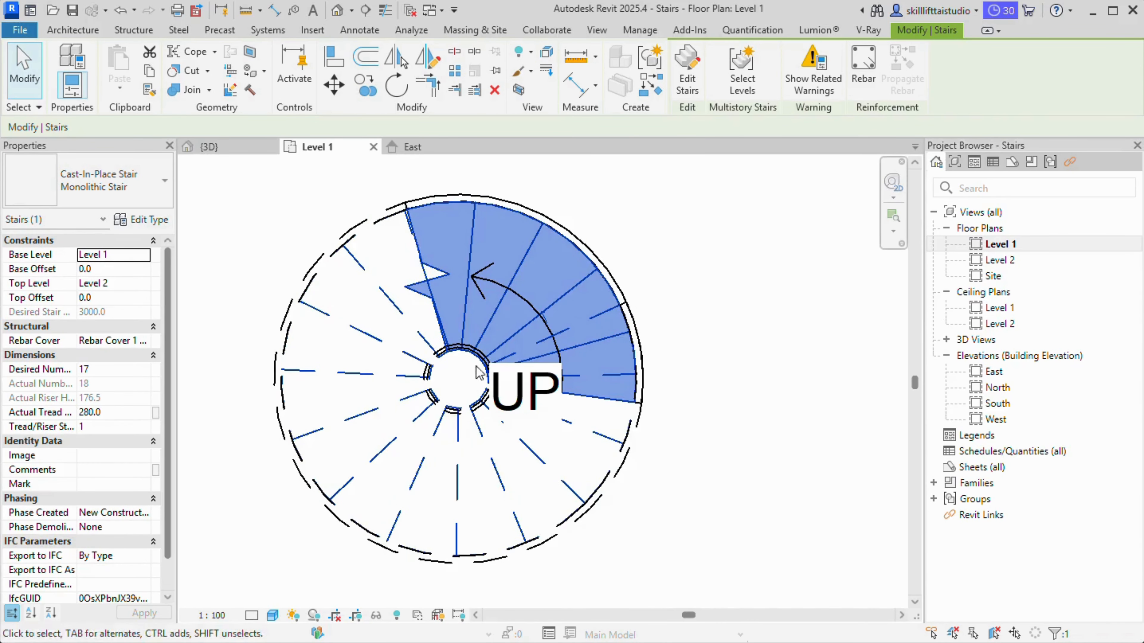
left_click(481, 284)
key("Escape")
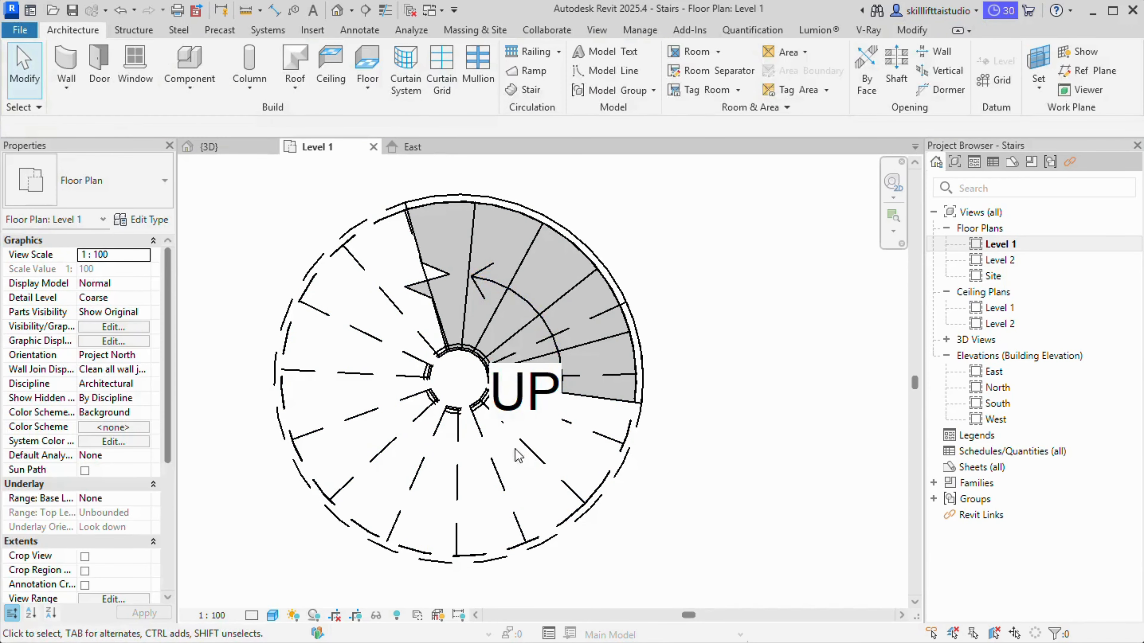
Select the spiral stair in the Level 1 plan and flip its up direction
left_click(524, 453)
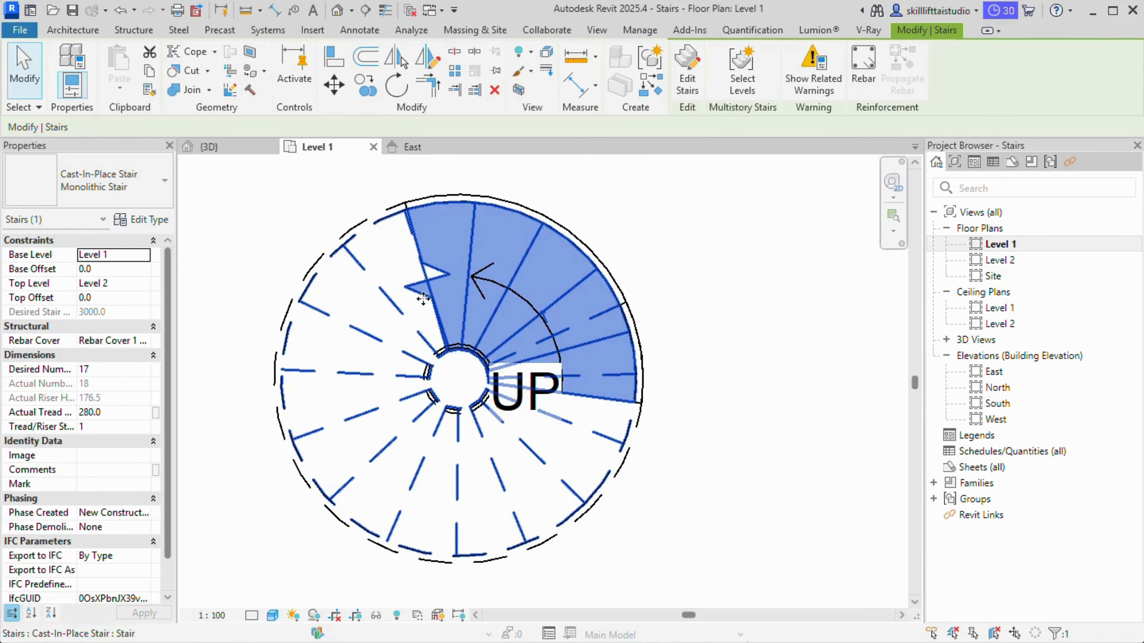
scroll(423, 275, "up", 3)
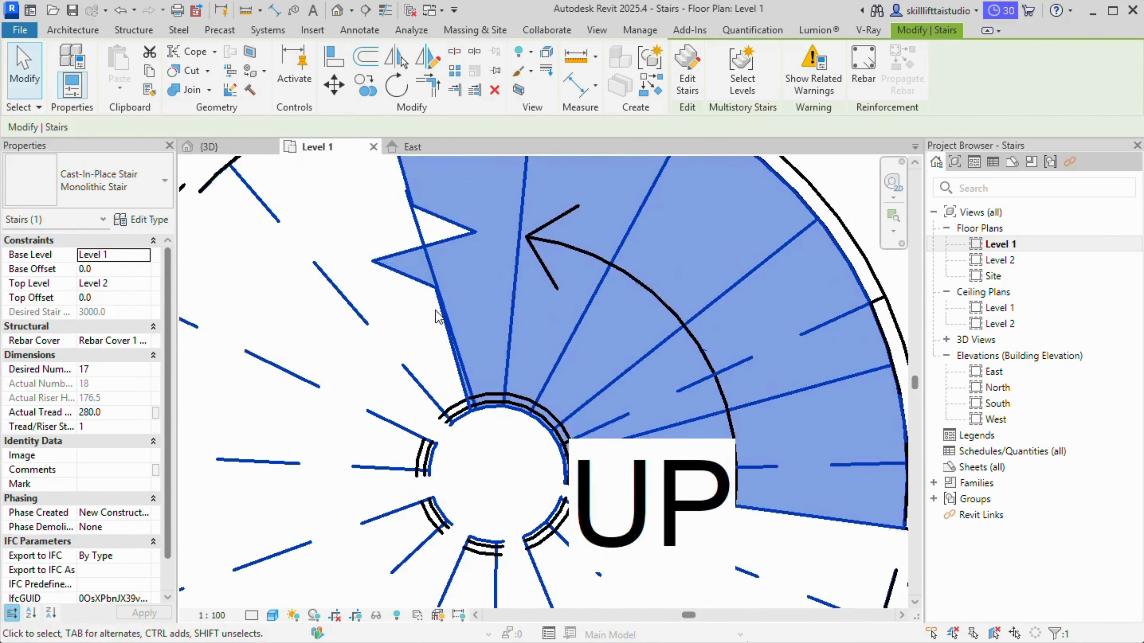
scroll(450, 333, "down", 3)
scroll(456, 343, "down", 1)
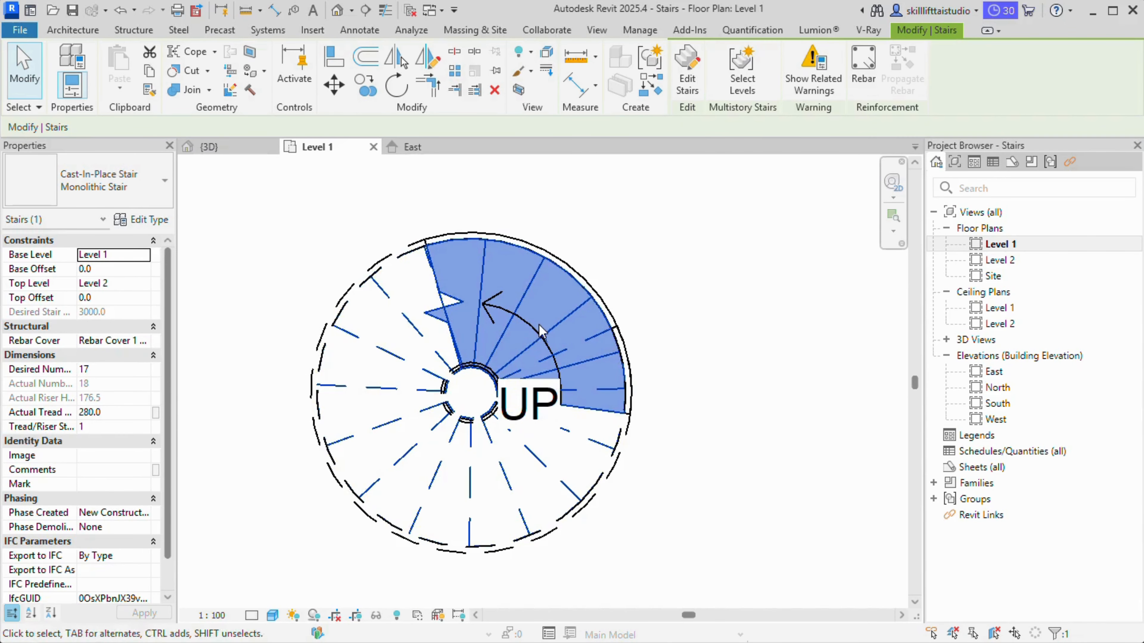
scroll(543, 337, "up", 2)
scroll(543, 337, "down", 4)
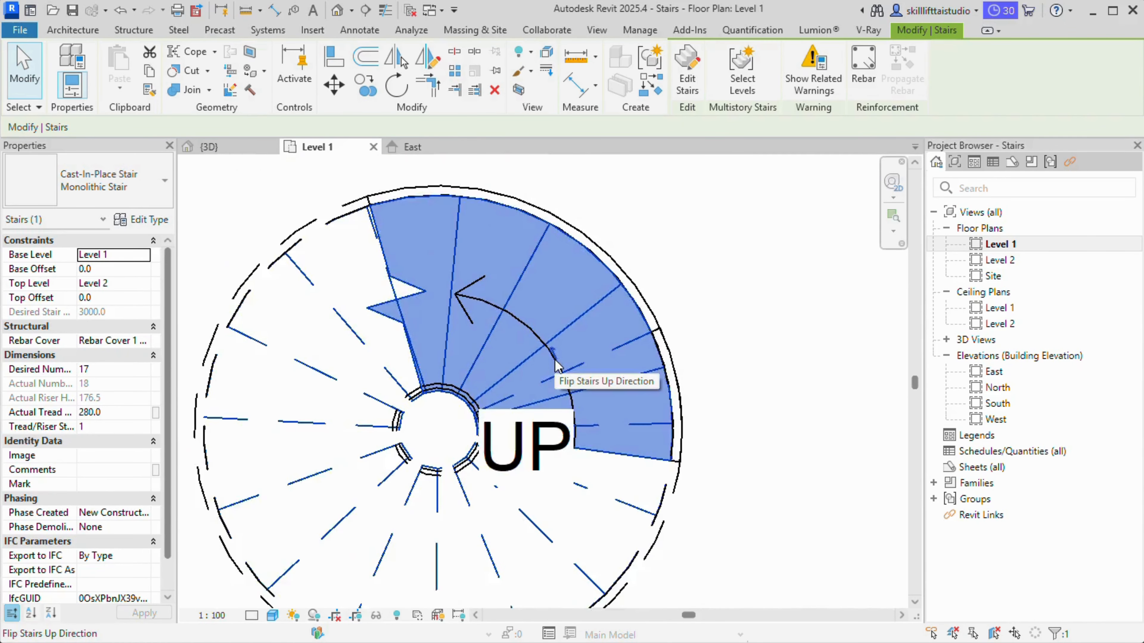
scroll(550, 350, "down", 2)
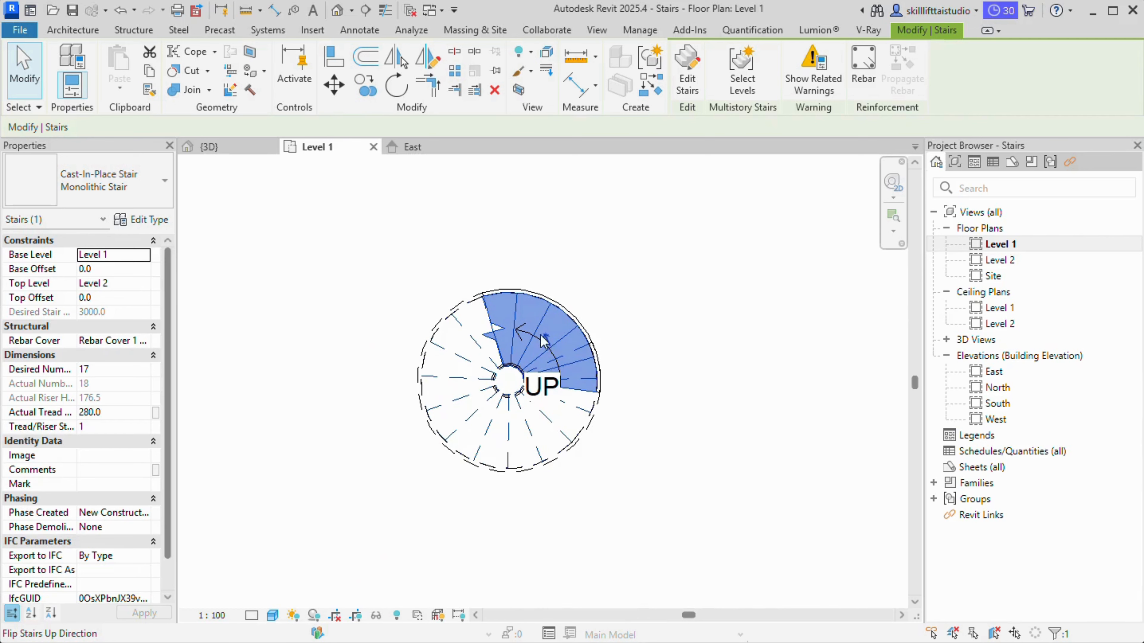
left_click(544, 341)
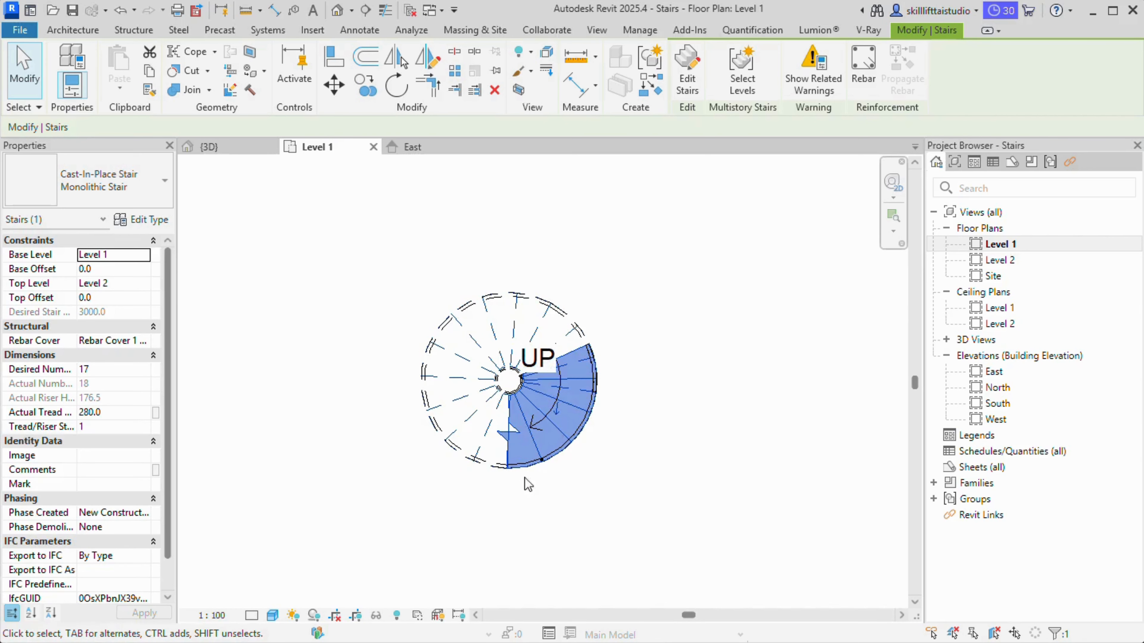
Check the stair's new climbing direction in the 3D view and return to its Level 1 plan
left_click(238, 147)
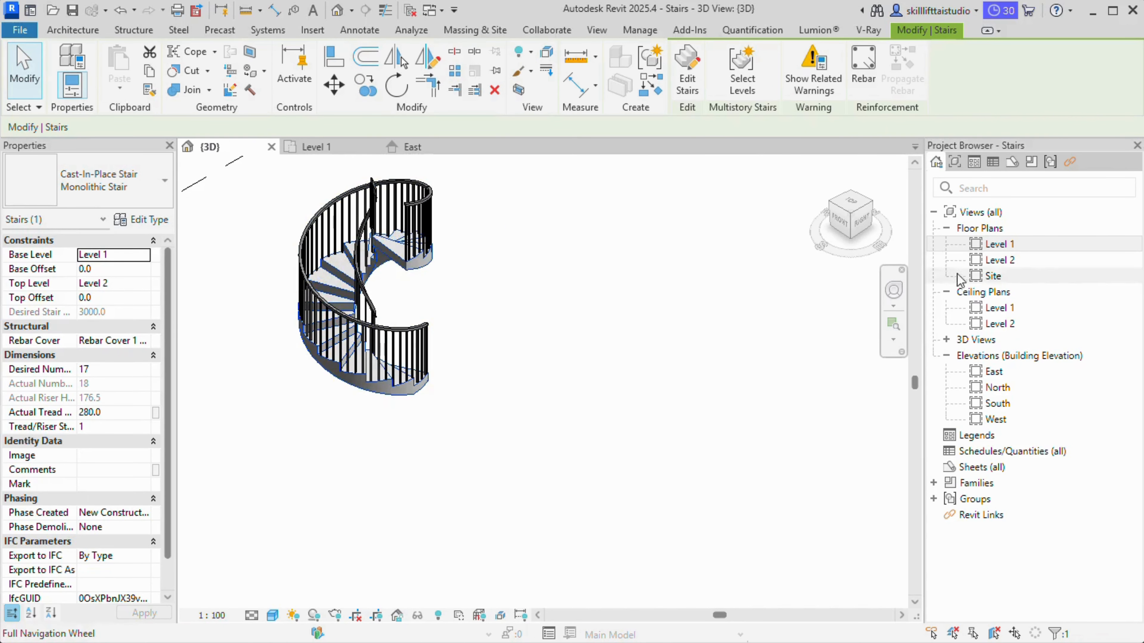
double_click(999, 243)
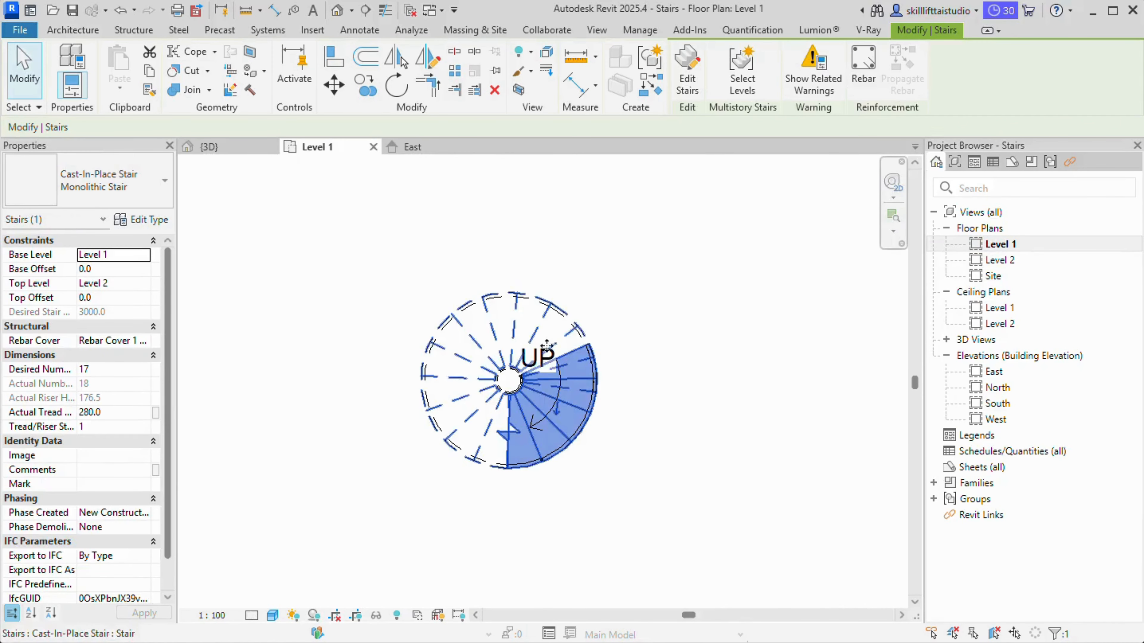
scroll(549, 410, "up", 3)
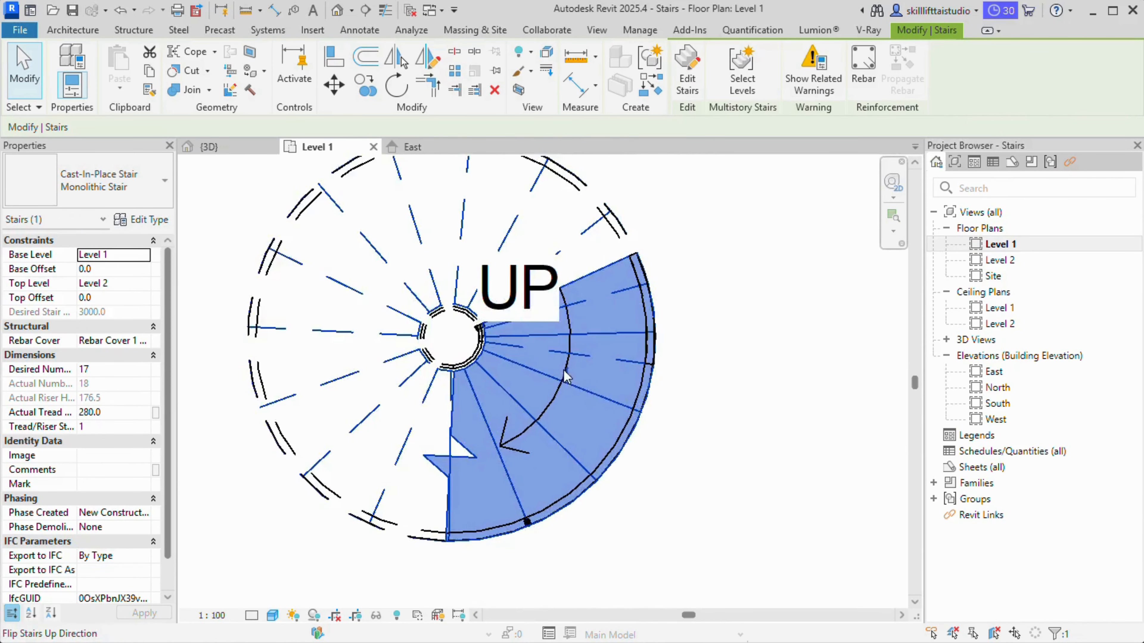
Flip the circular spiral stair's up direction again in the Level 1 plan and clear the selection
scroll(567, 376, "down", 3)
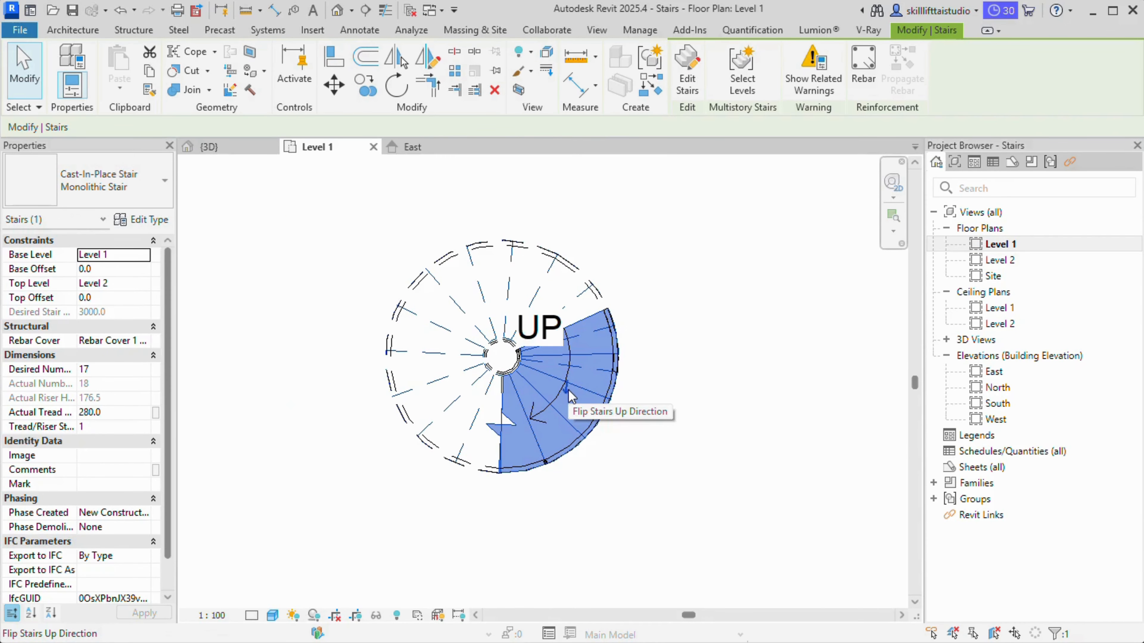
left_click(568, 394)
left_click(644, 502)
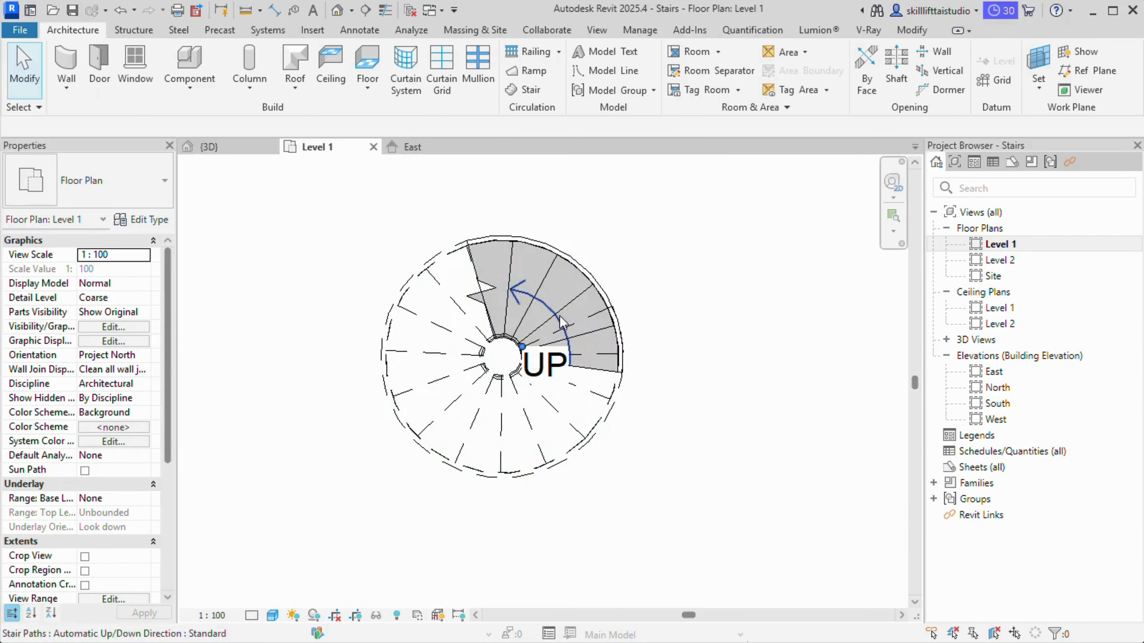
scroll(560, 321, "down", 1)
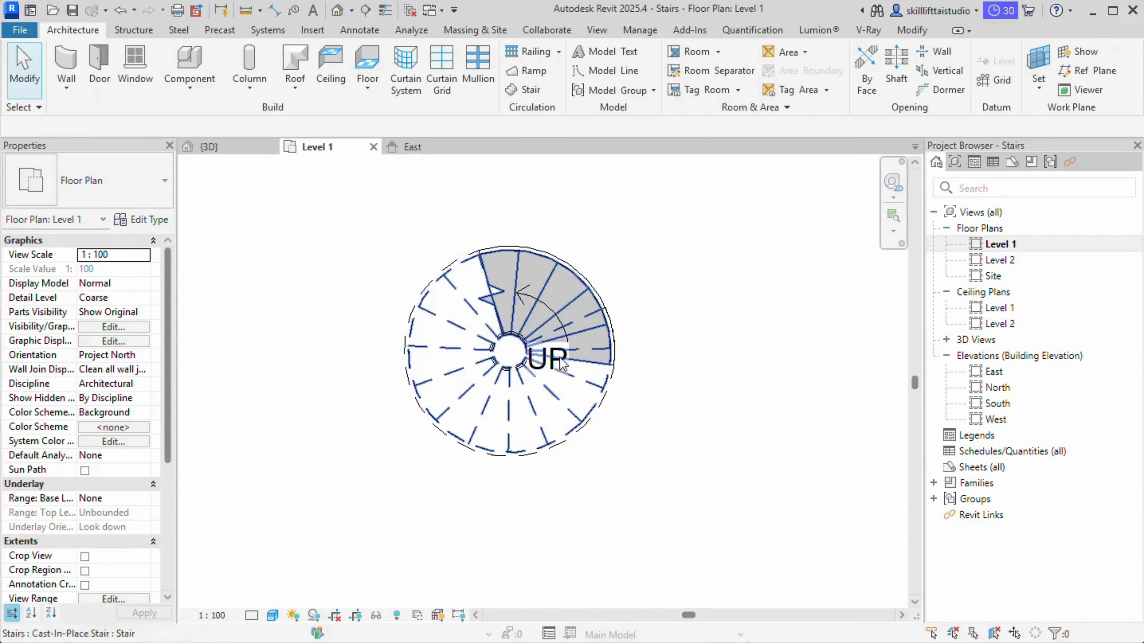
left_click(557, 397)
scroll(549, 302, "up", 3)
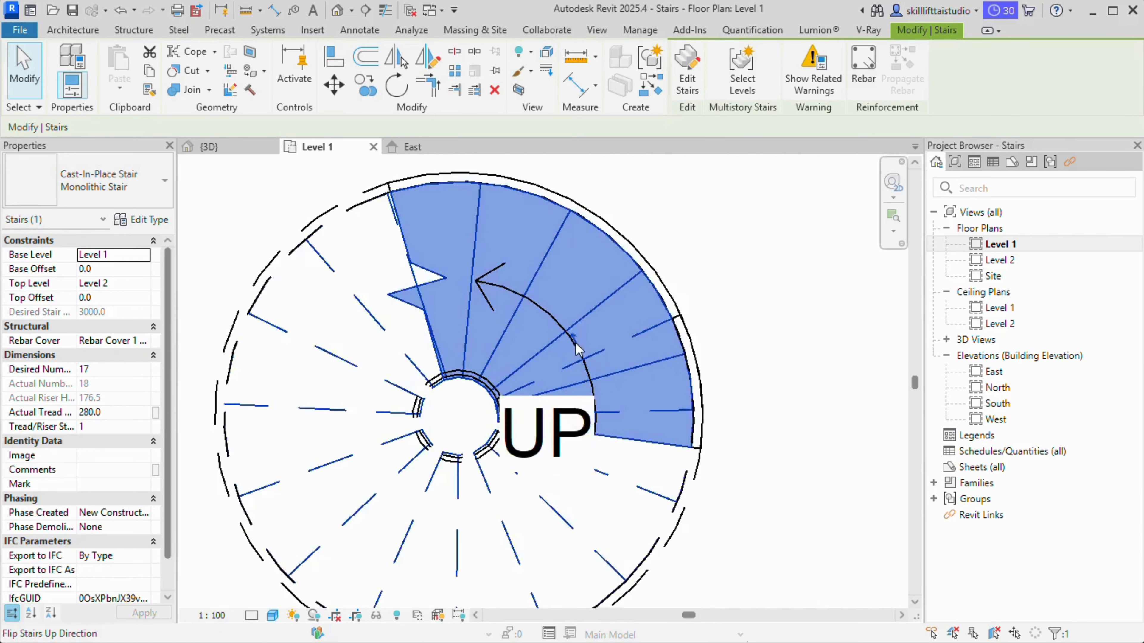
scroll(577, 345, "down", 5)
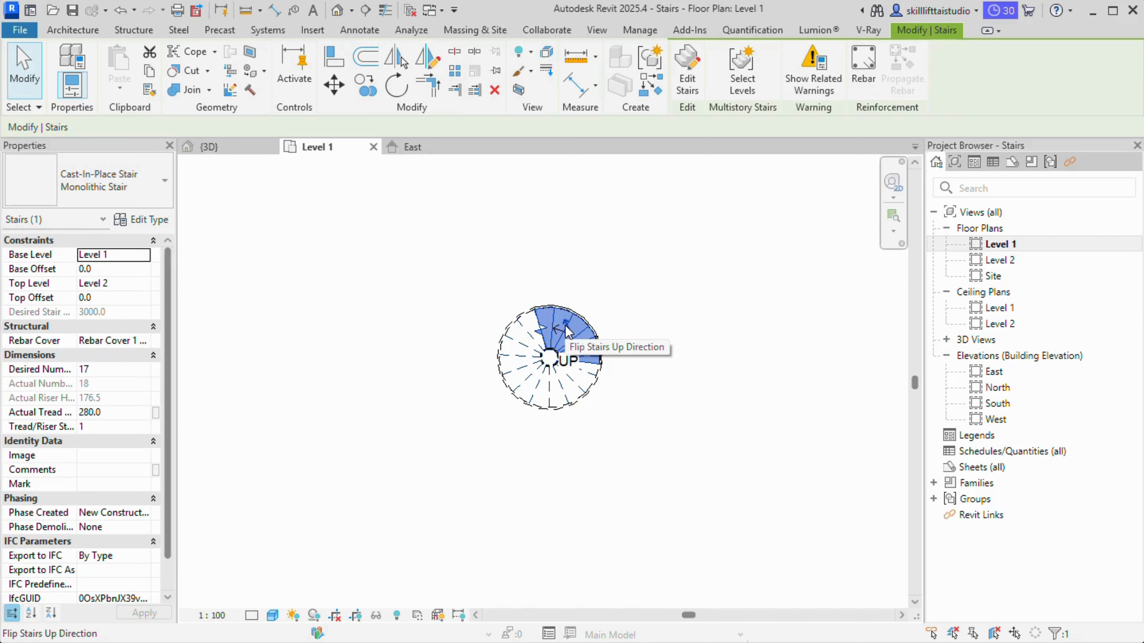
left_click(598, 458)
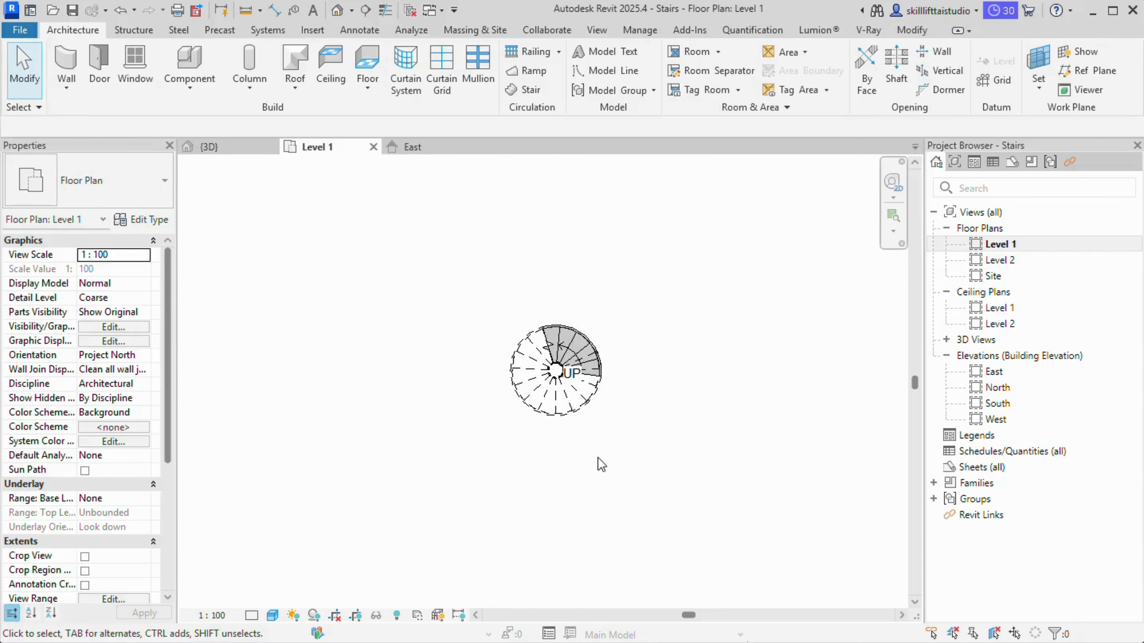
Create a second stair with a center-ends spiral run of 1300 mm radius and 17 risers in the clear area beside the first stair
middle_click_drag(602, 465, 366, 362)
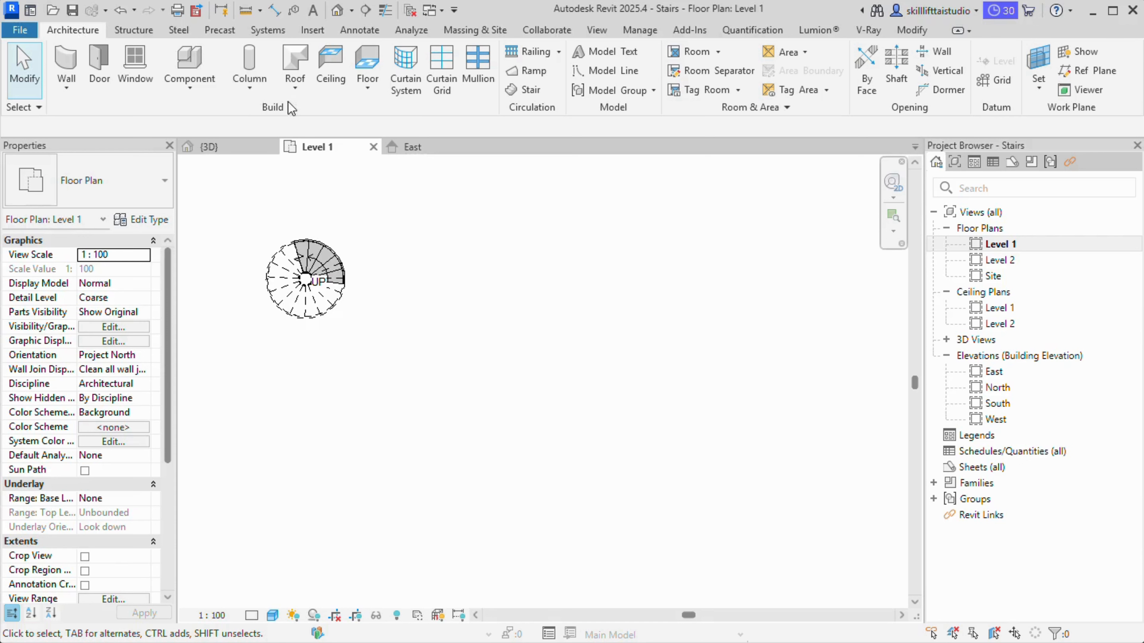
left_click(525, 89)
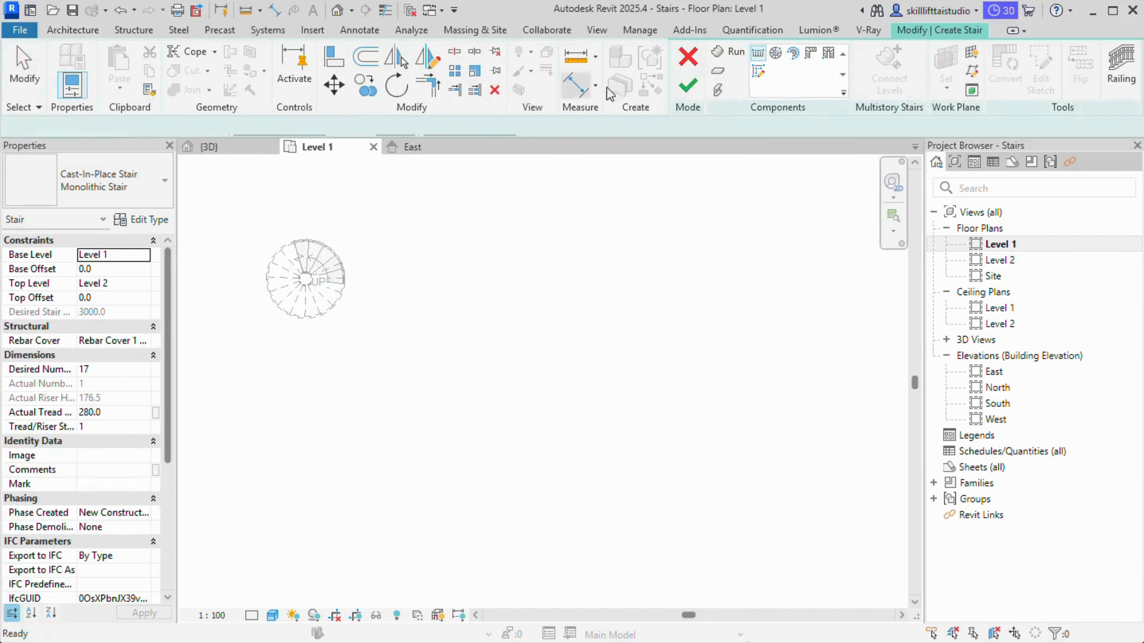
left_click(796, 57)
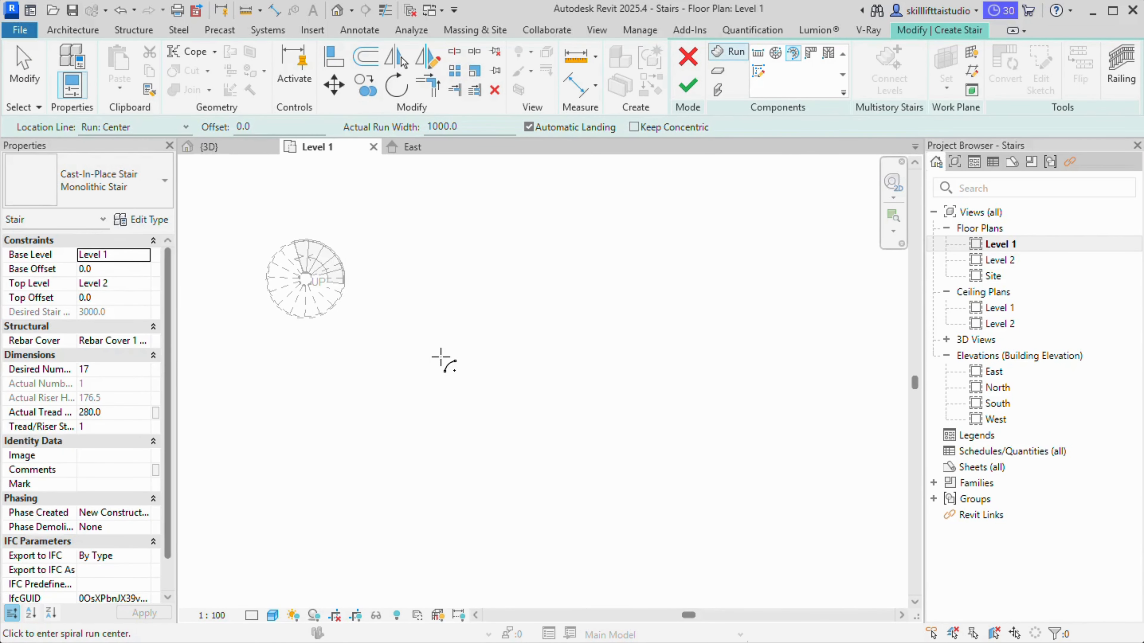
left_click(458, 414)
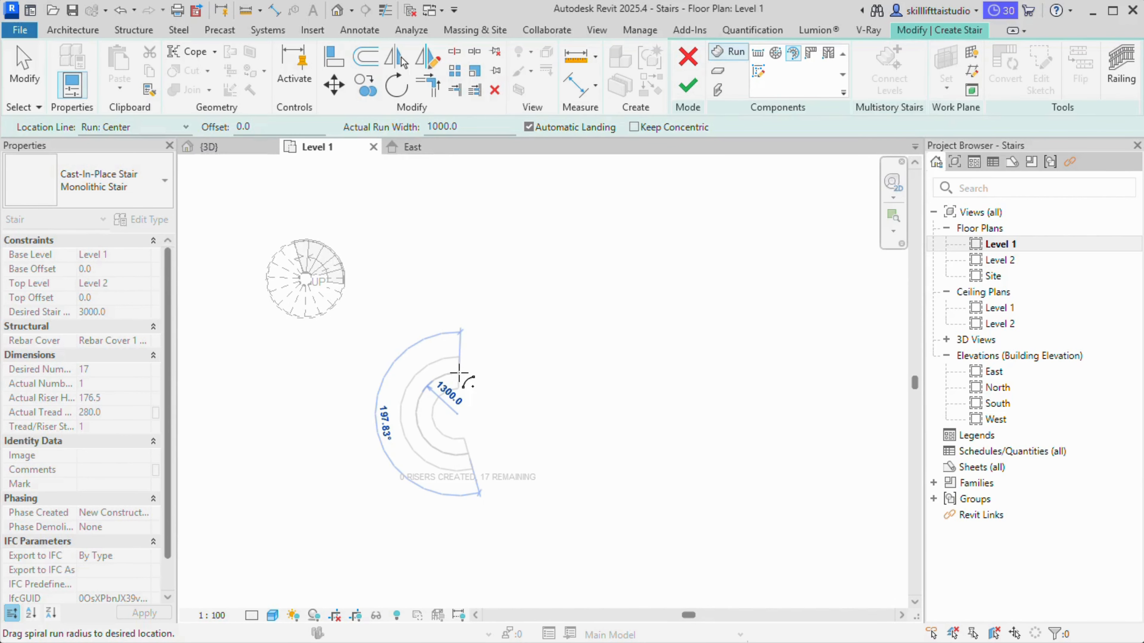
left_click(458, 372)
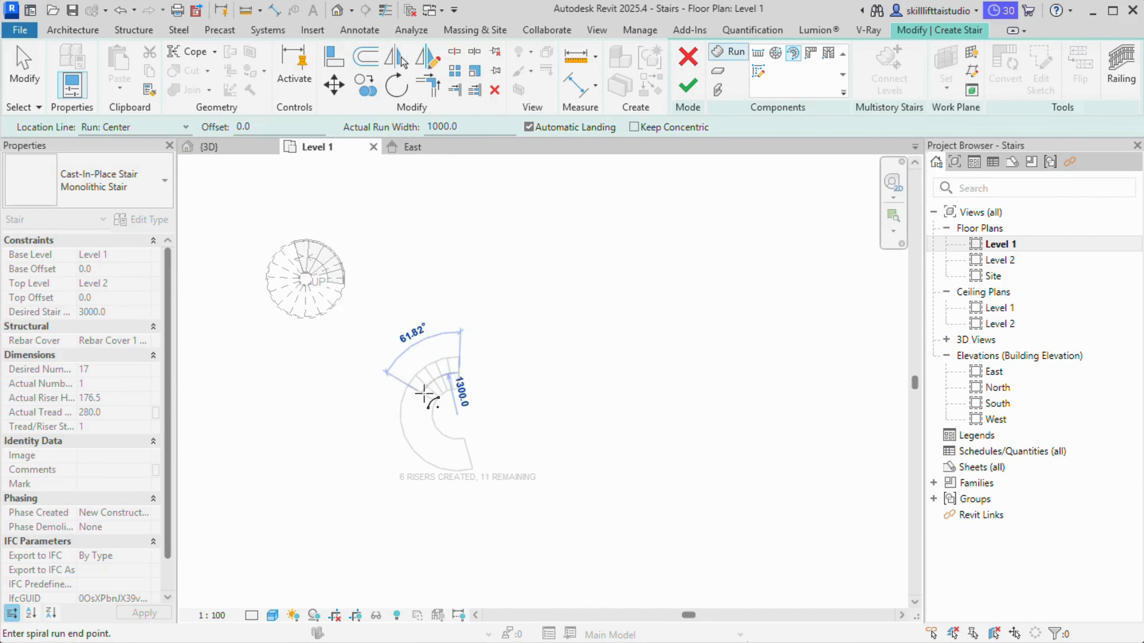
left_click(503, 477)
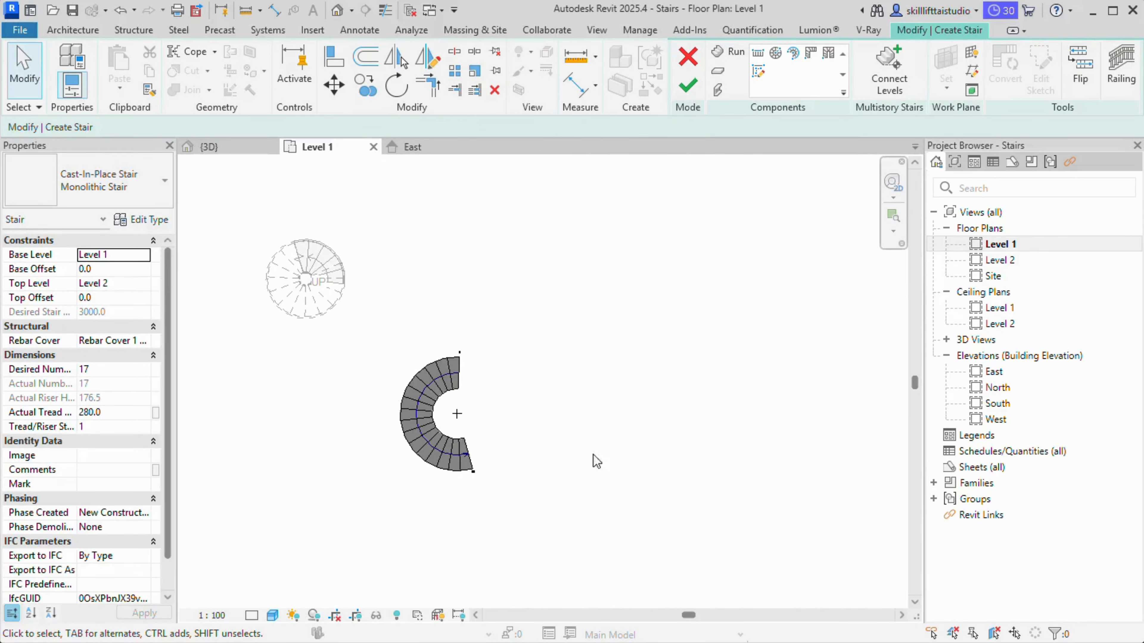
left_click(687, 88)
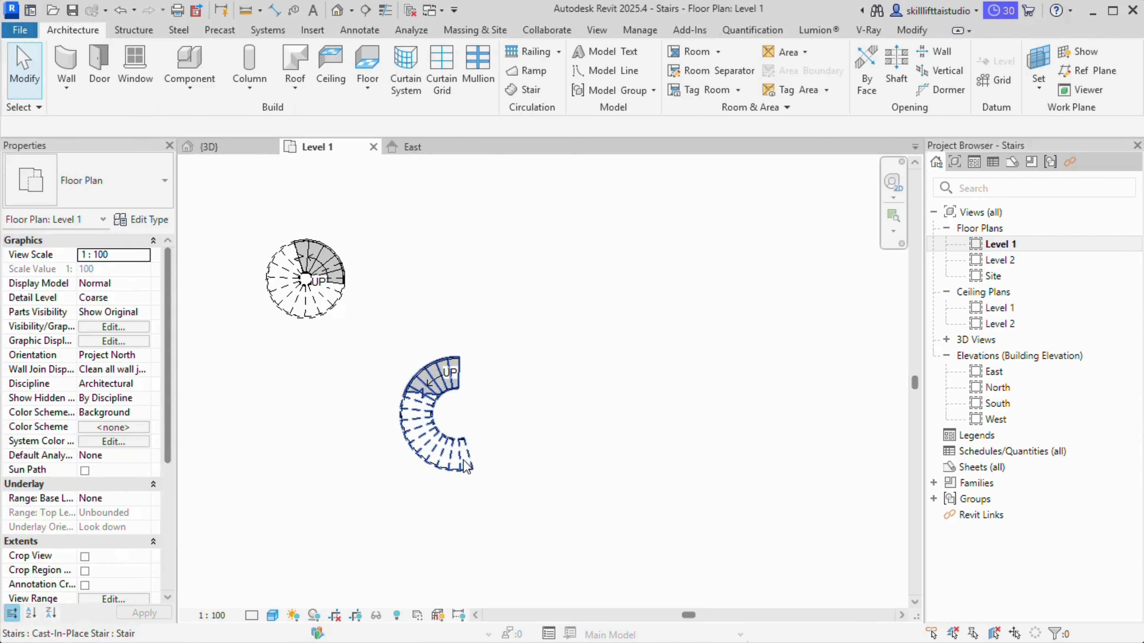
Flip the C-shaped spiral stair's up direction and check its top end in the East elevation
left_click(467, 466)
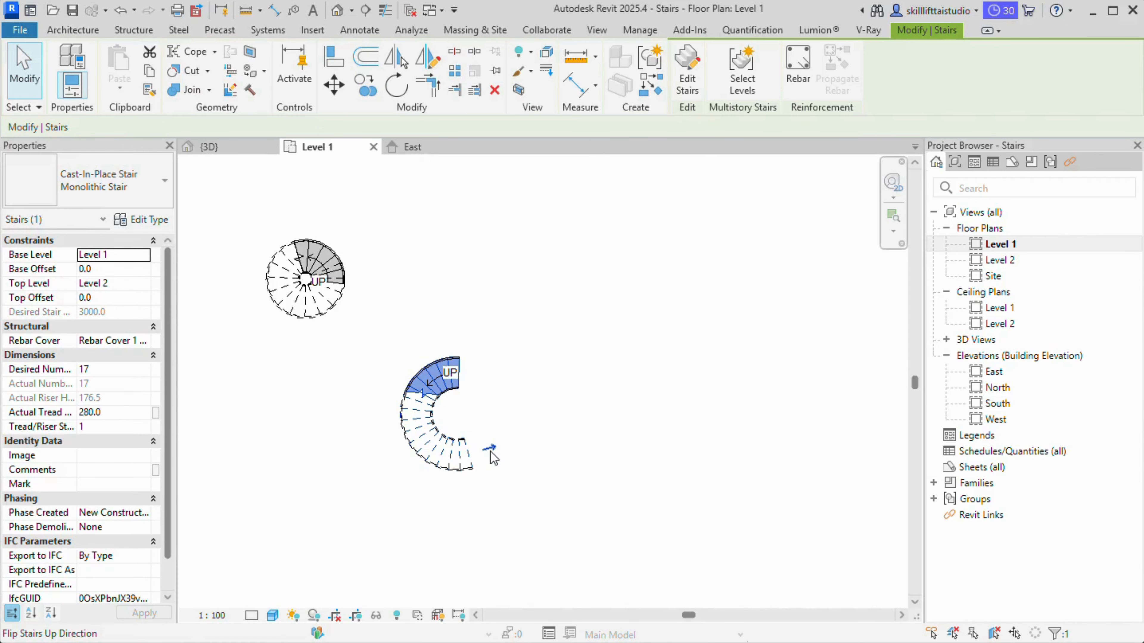
left_click(488, 451)
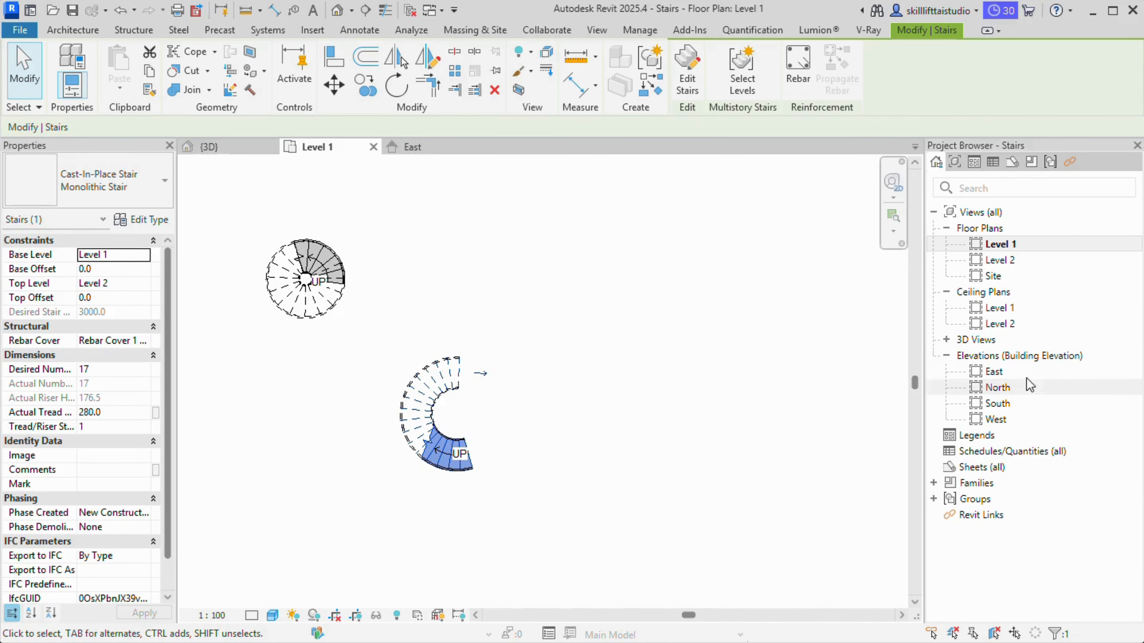
double_click(1018, 371)
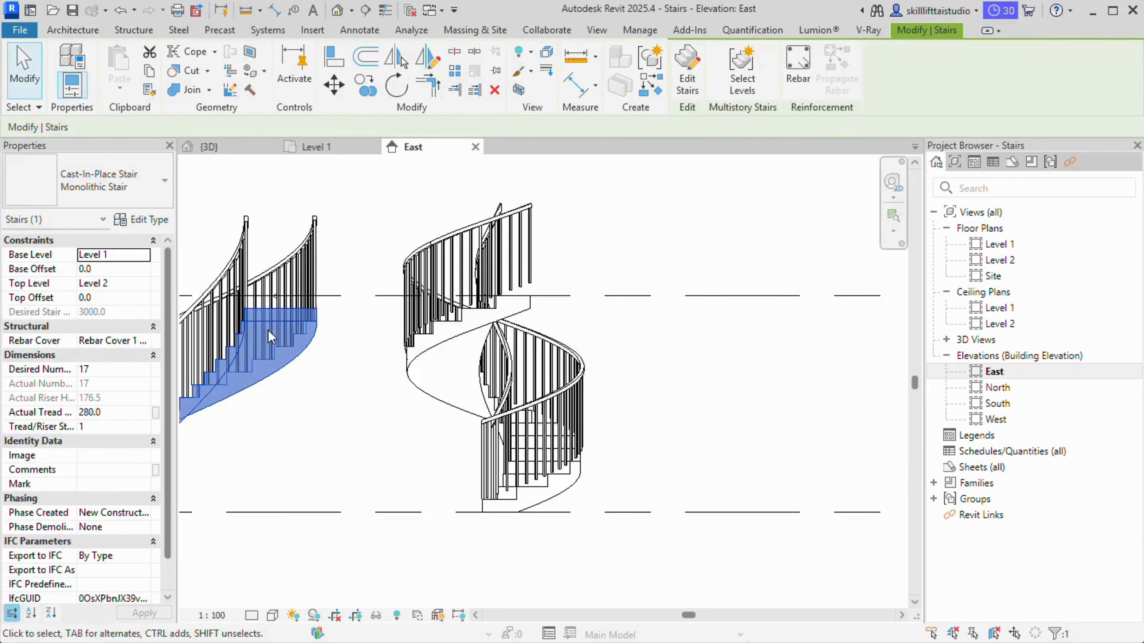
scroll(334, 336, "up", 3)
scroll(378, 349, "down", 1)
middle_click_drag(386, 354, 454, 352)
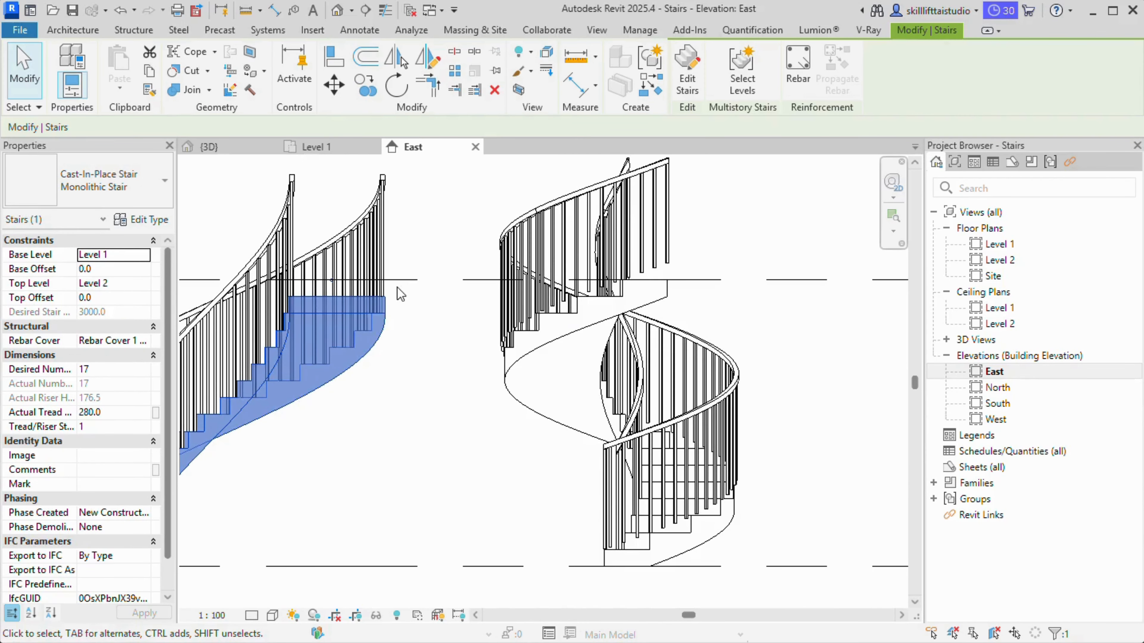
In the South elevation, edit the C-shaped stair, extend its run by one riser at the top end to Level 2, and finish the edit
left_click(999, 404)
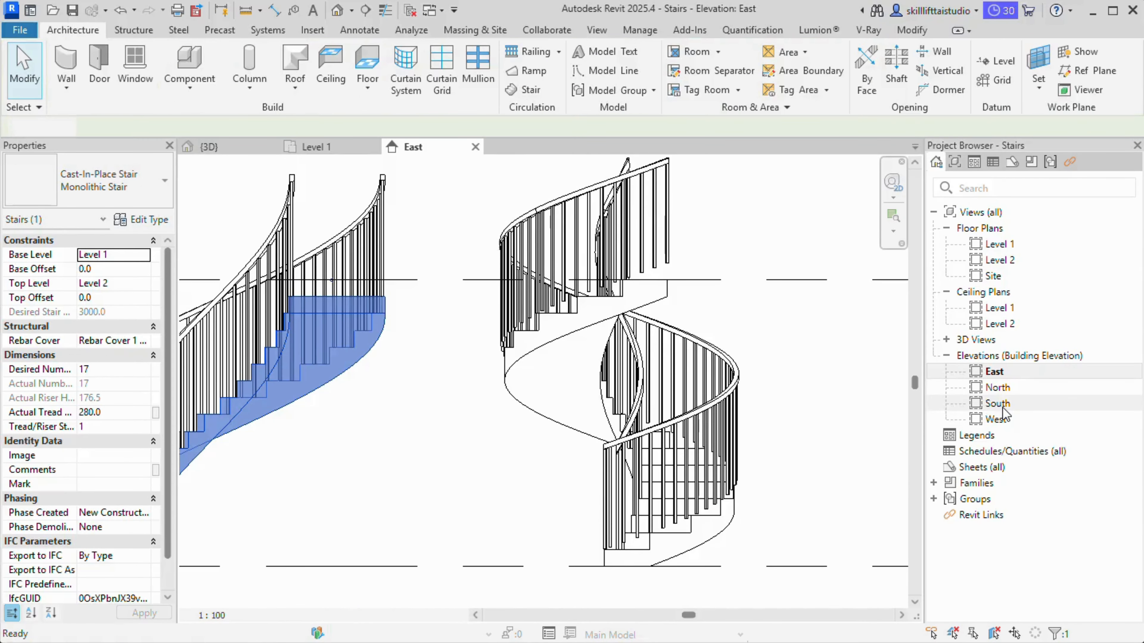
double_click(999, 404)
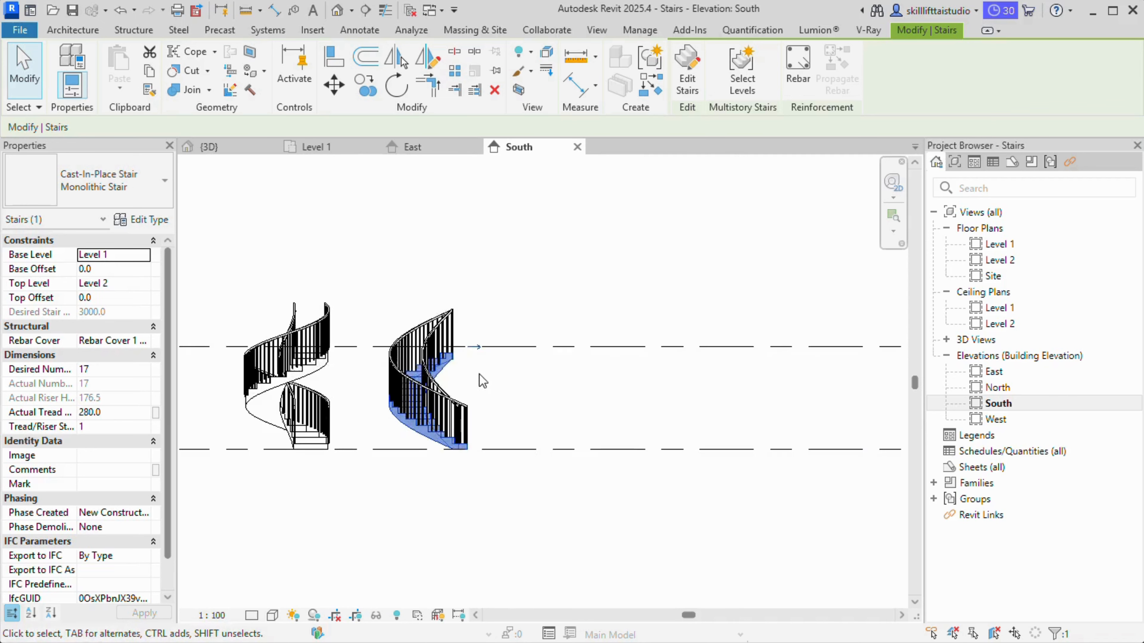
scroll(437, 362, "up", 5)
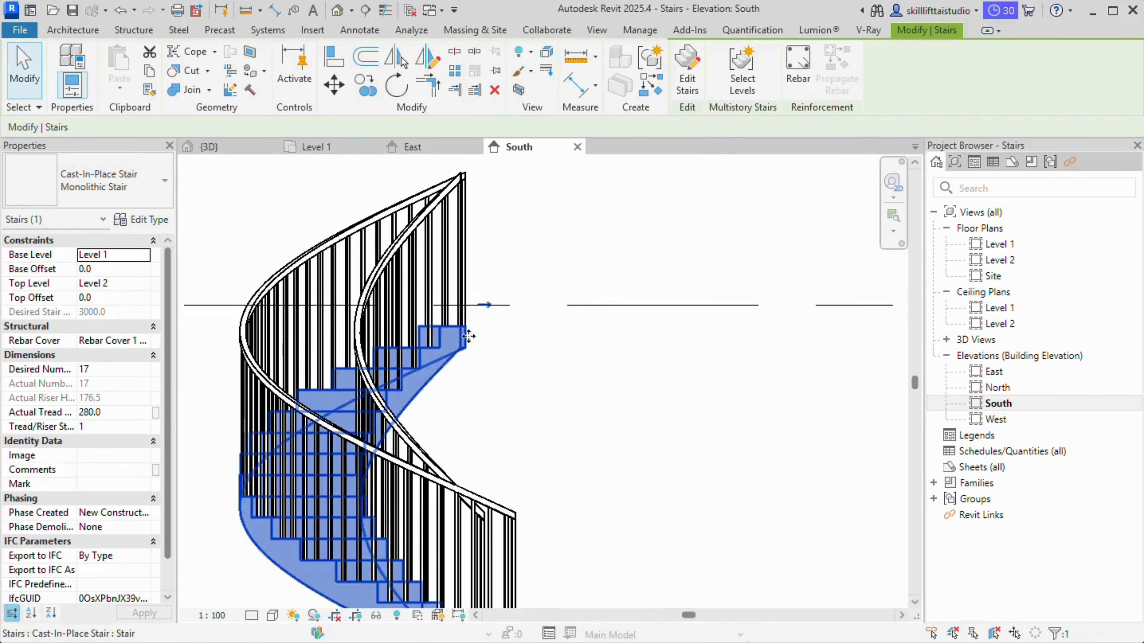
left_click(687, 72)
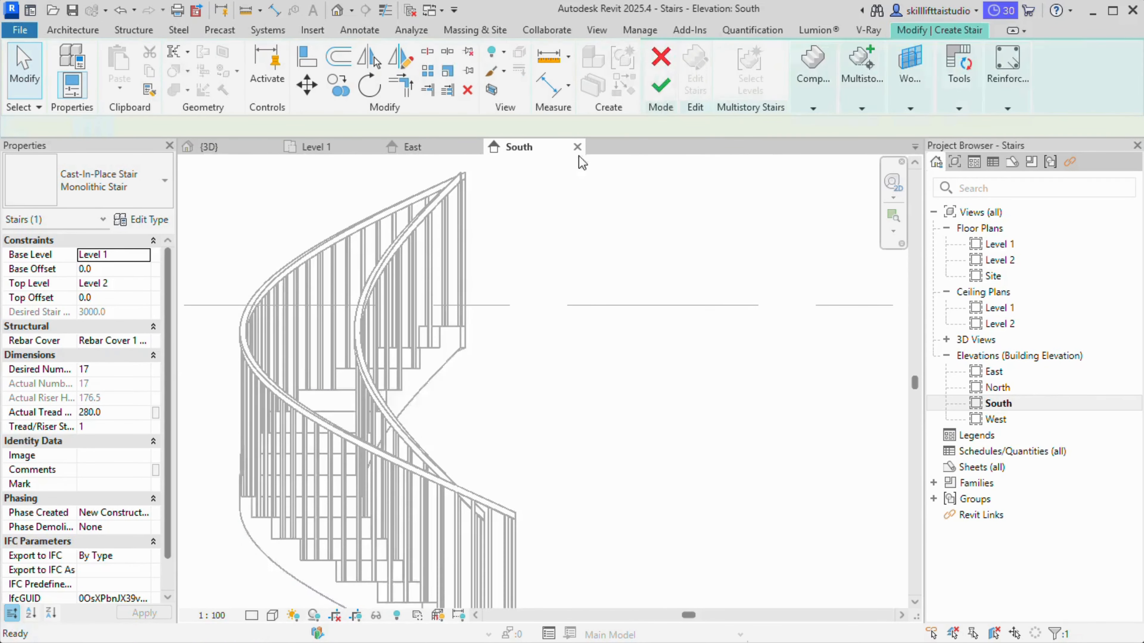
left_click(441, 367)
left_click_drag(464, 309, 521, 315)
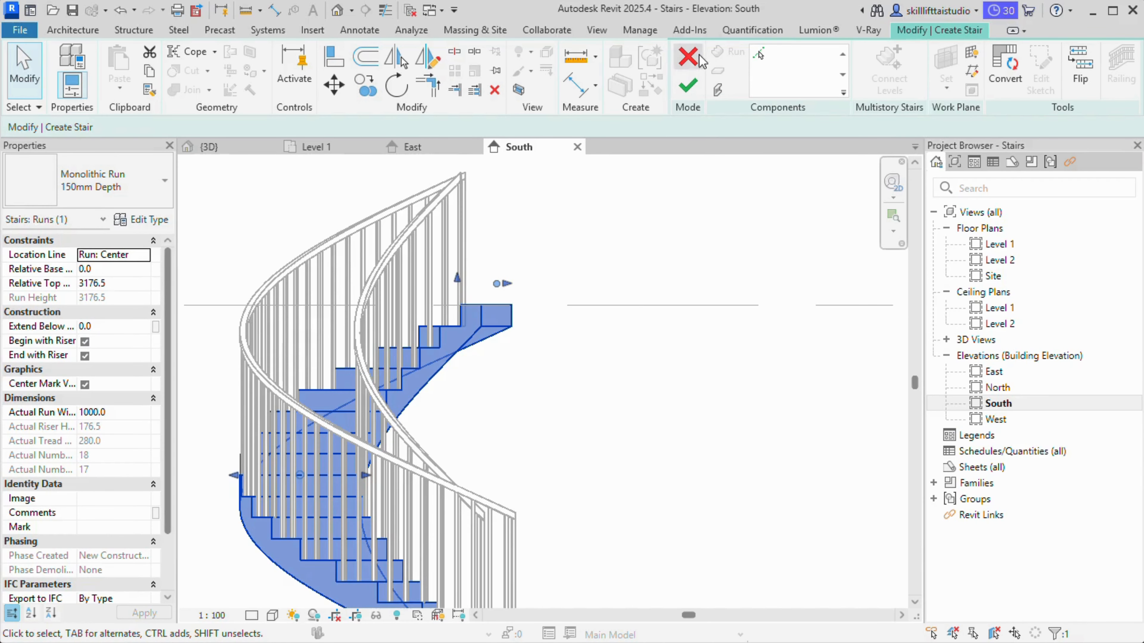
left_click(689, 87)
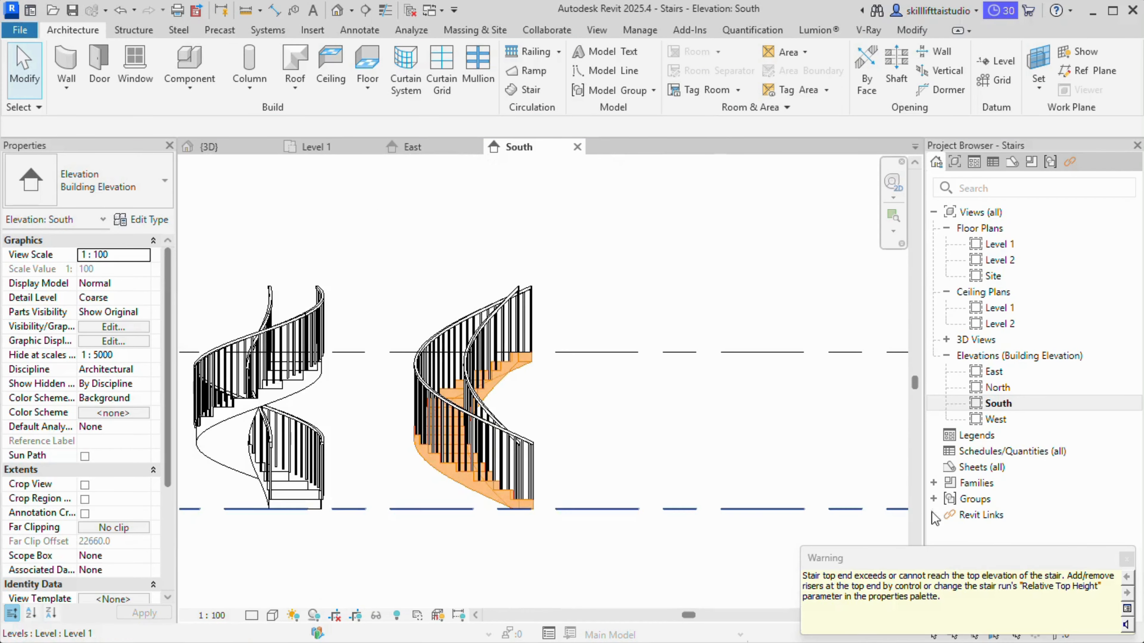
left_click(1125, 558)
Examine the extended top end of the C-shaped stair against Level 2 in the South elevation
scroll(660, 383, "down", 3)
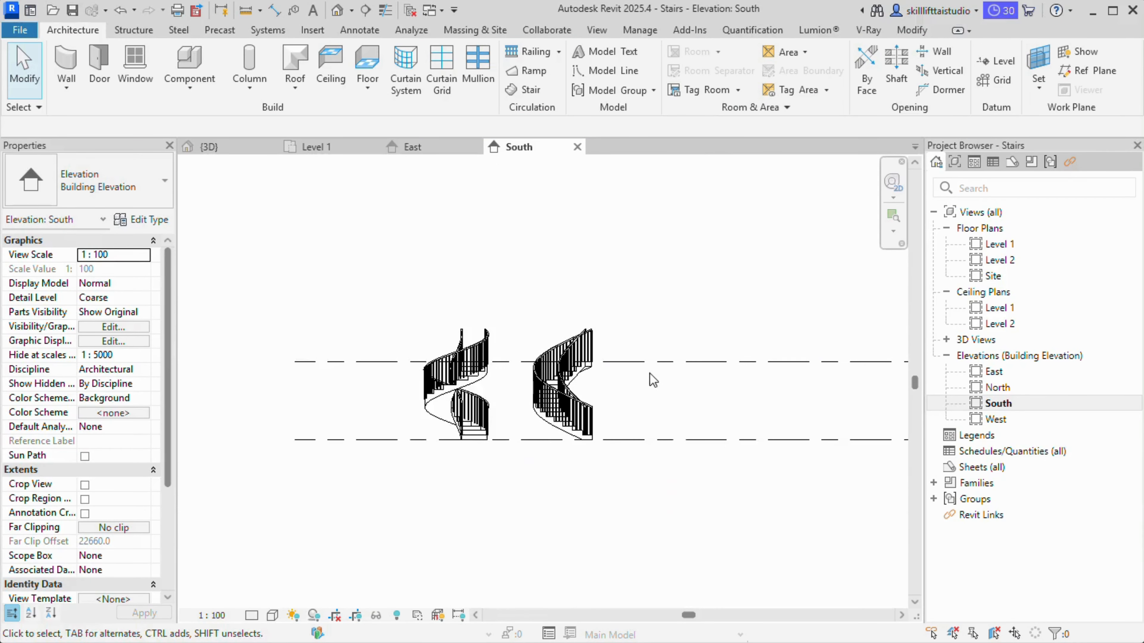
middle_click_drag(660, 384, 624, 374)
scroll(554, 405, "up", 4)
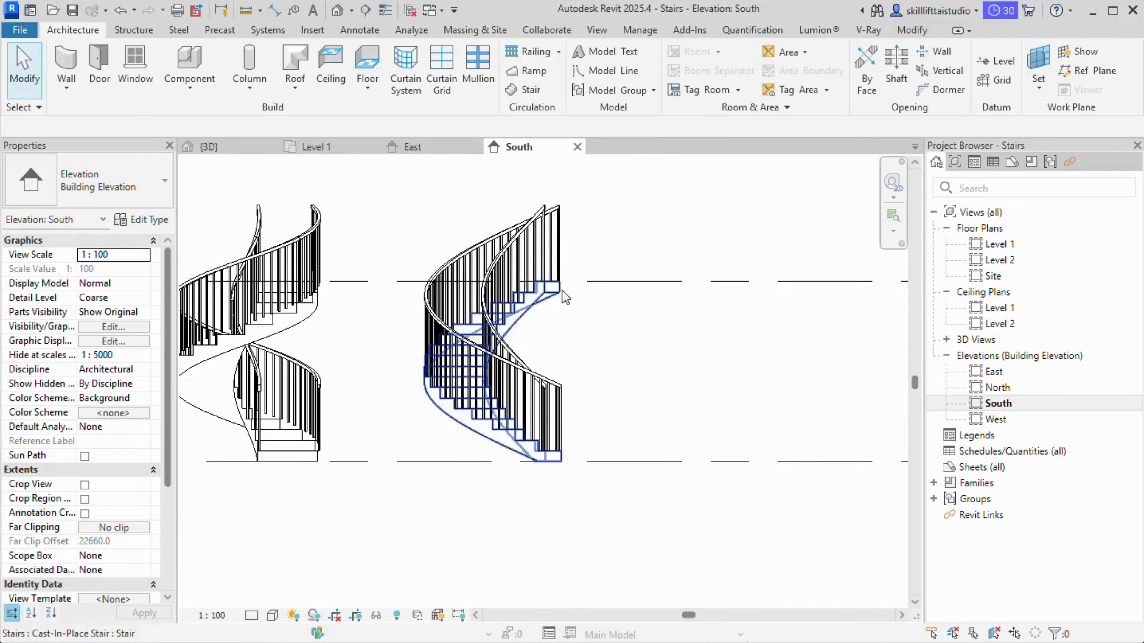
scroll(709, 396, "down", 3)
middle_click_drag(710, 396, 576, 400)
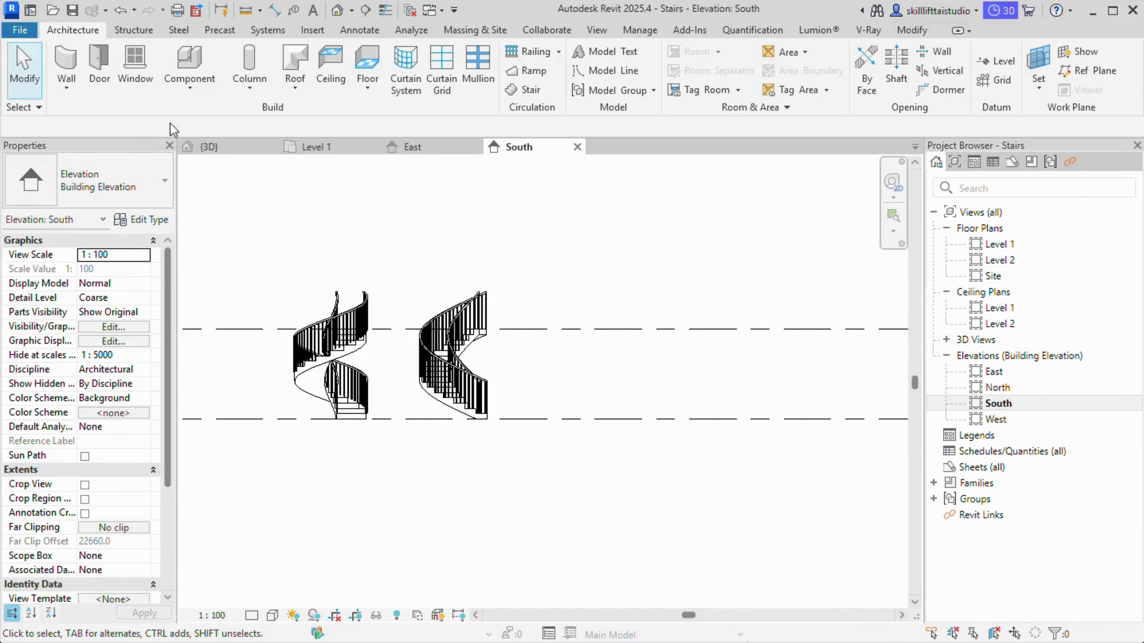
Place two L-shape winder runs with 20 desired risers in the Level 1 plan, one overlapping the C-shaped stair and one in the clear area beside it
double_click(1005, 244)
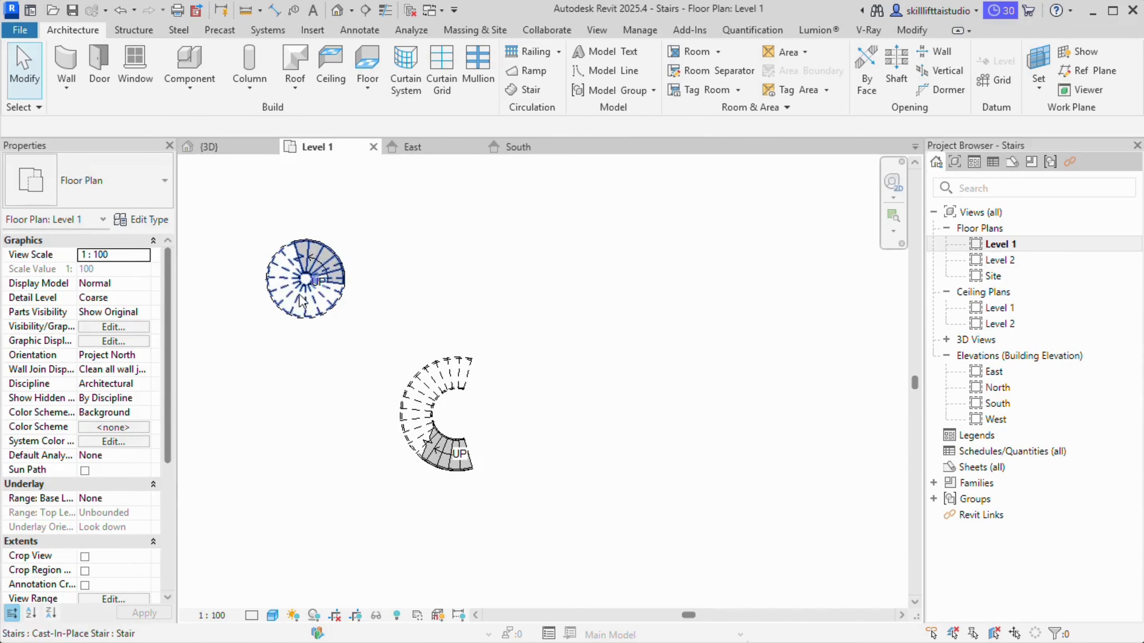
scroll(603, 363, "down", 3)
middle_click_drag(602, 361, 520, 355)
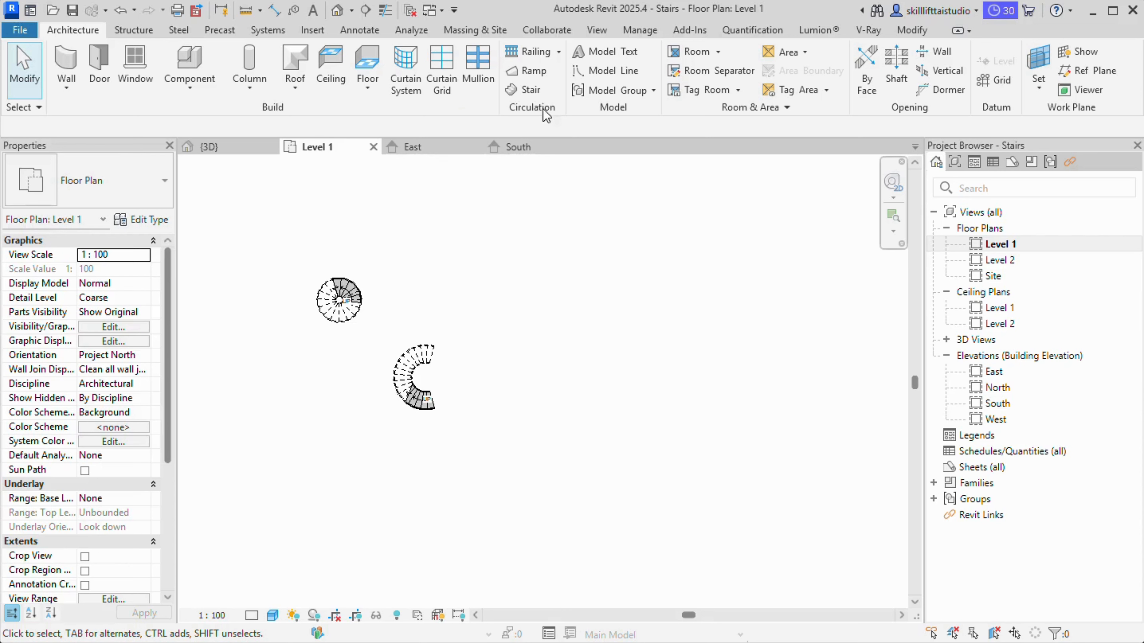
left_click(539, 90)
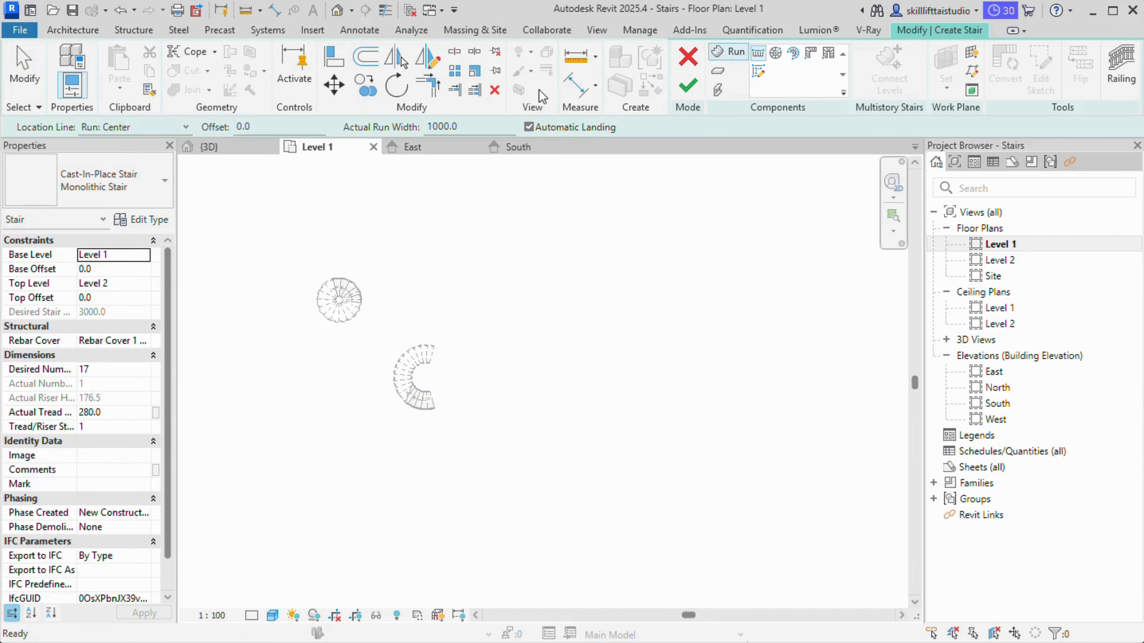
left_click(809, 59)
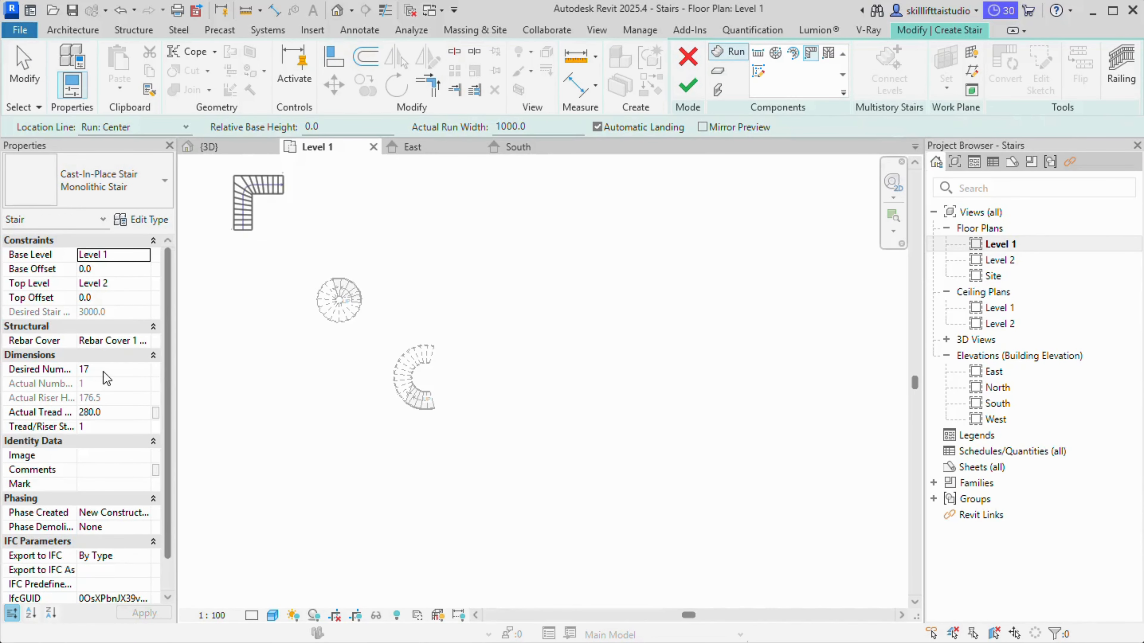
left_click(129, 370)
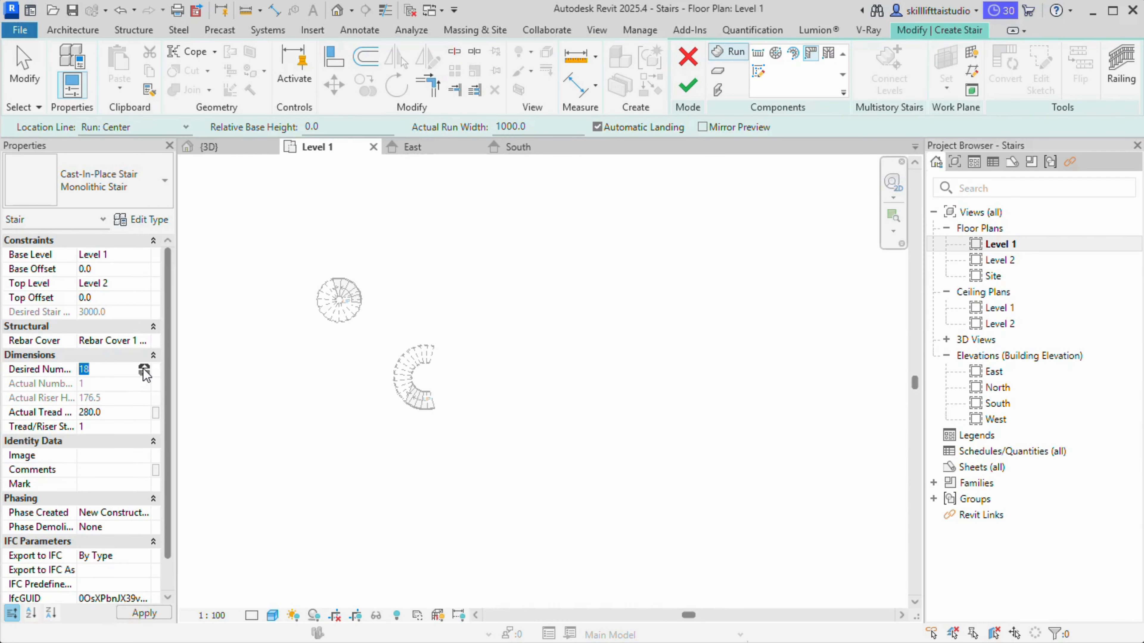
left_click(414, 448)
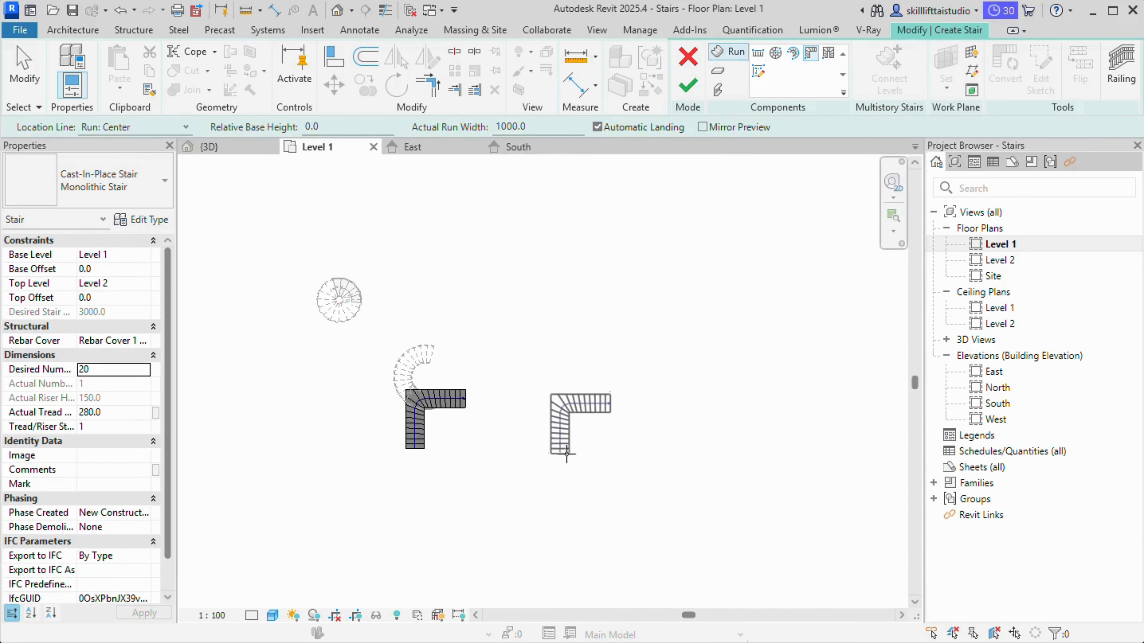
left_click(556, 448)
key("Escape")
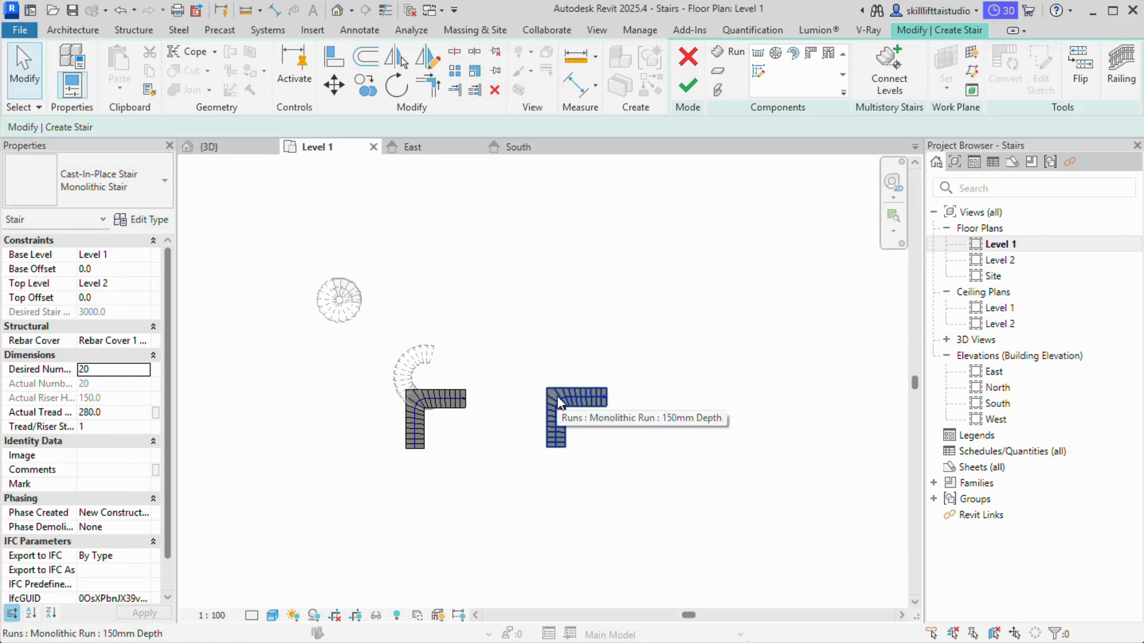
Inspect the L-shaped winder run in plan and check its height against Level 2 in the South elevation
scroll(581, 406, "up", 5)
scroll(584, 431, "down", 4)
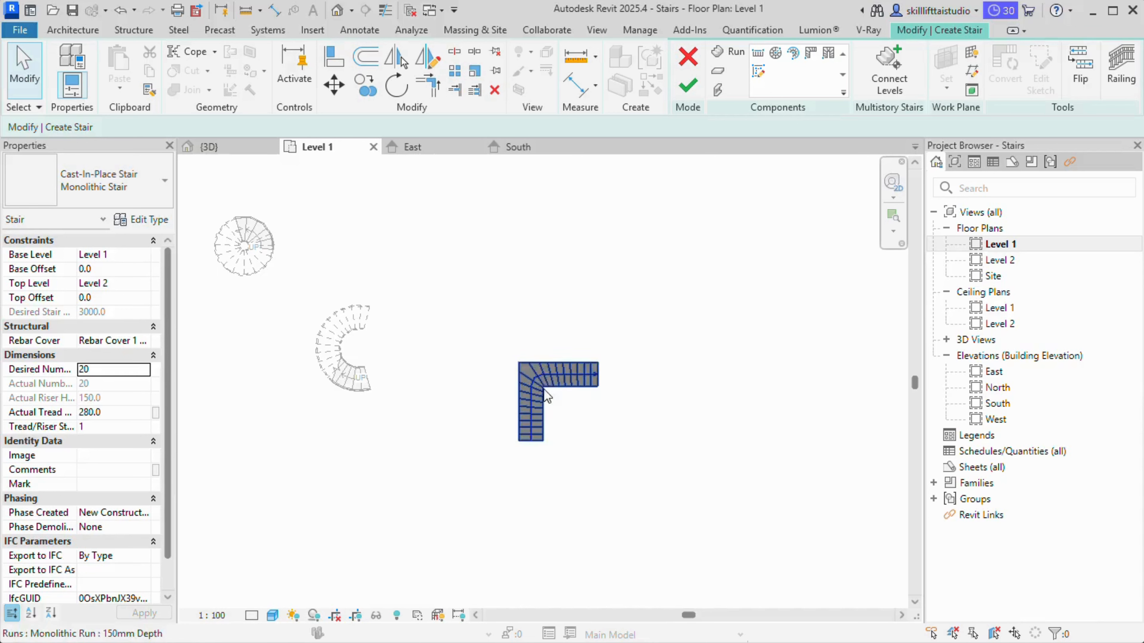
double_click(1012, 403)
key("Escape")
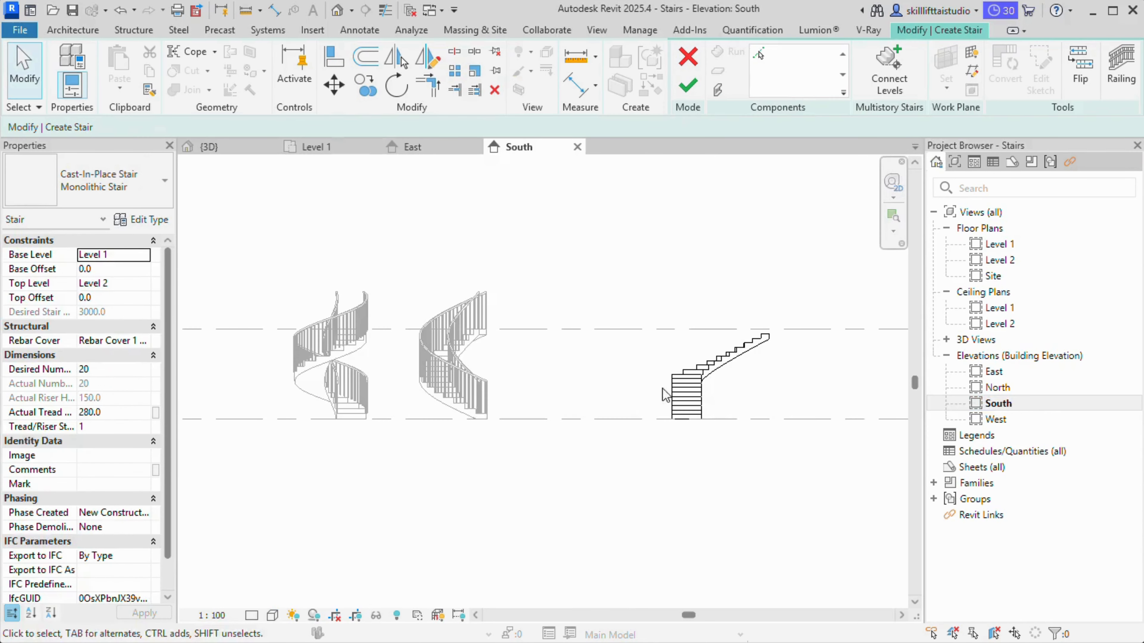
Extend the L-shape winder run by one riser at its top end in the South elevation, finish the stair, and dismiss the warning
scroll(718, 383, "up", 4)
left_click(726, 361)
scroll(765, 361, "down", 1)
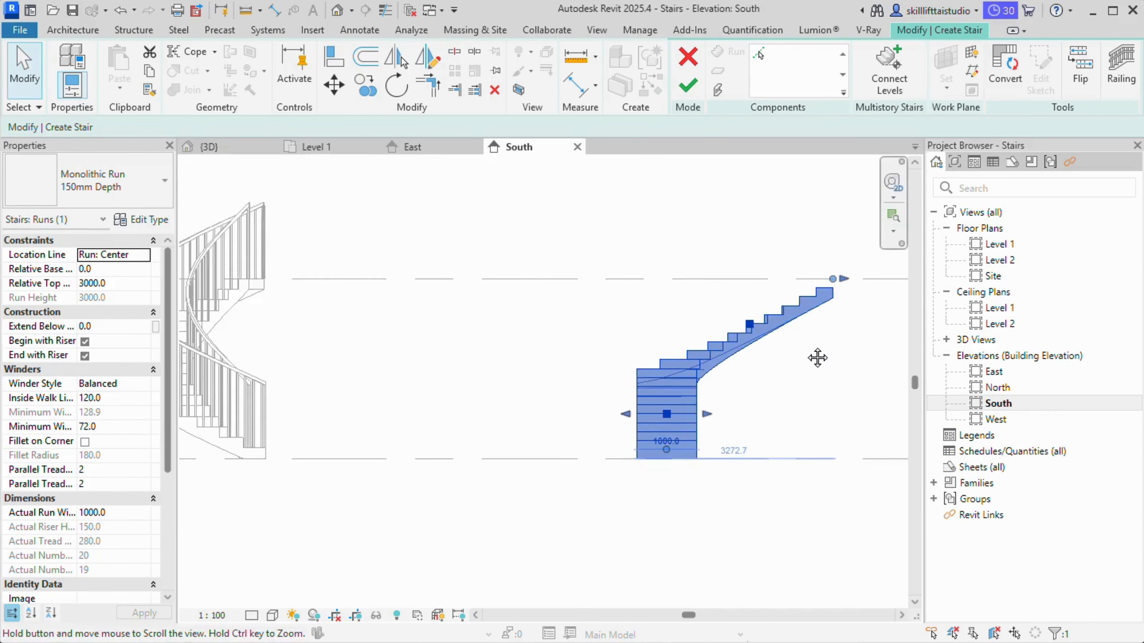
middle_click_drag(817, 358, 648, 394)
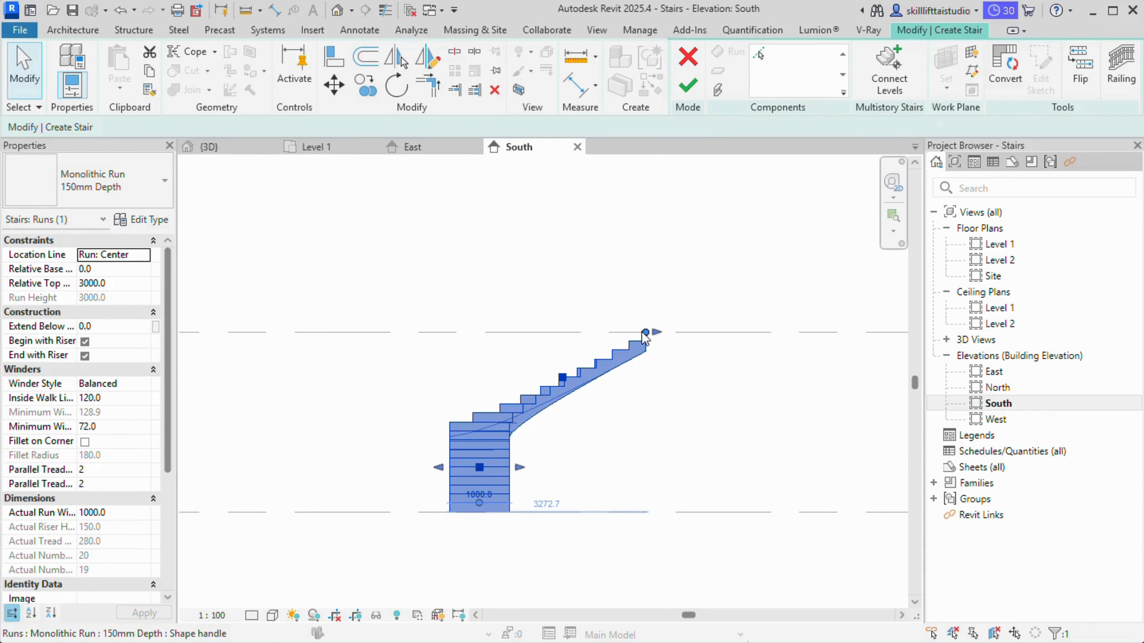
left_click_drag(647, 338, 657, 329)
scroll(661, 377, "down", 2)
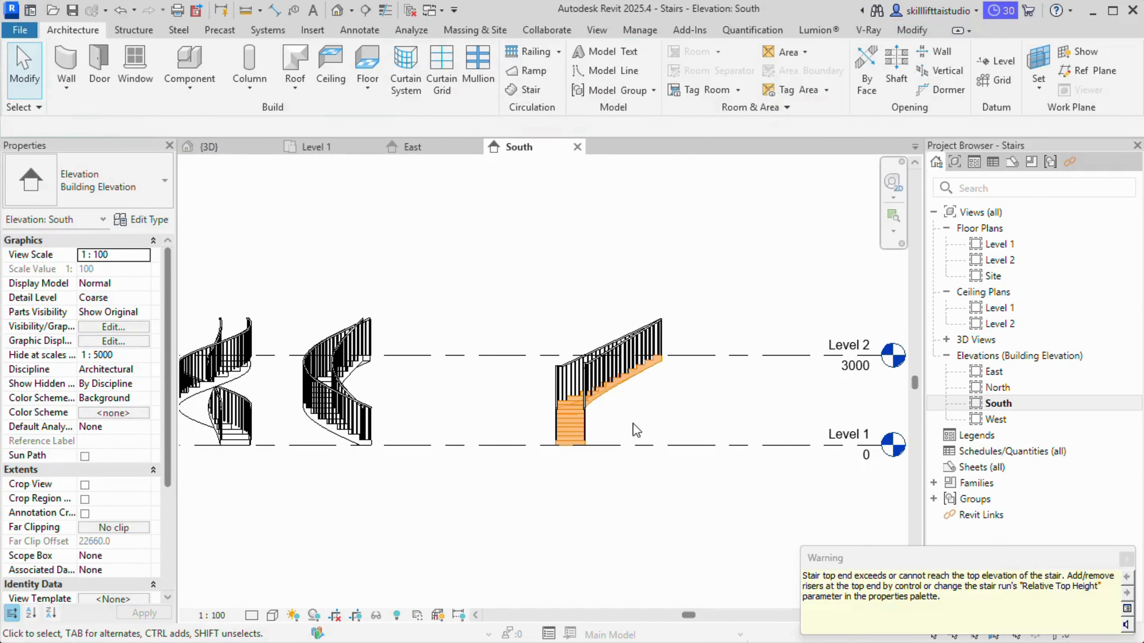
left_click(869, 497)
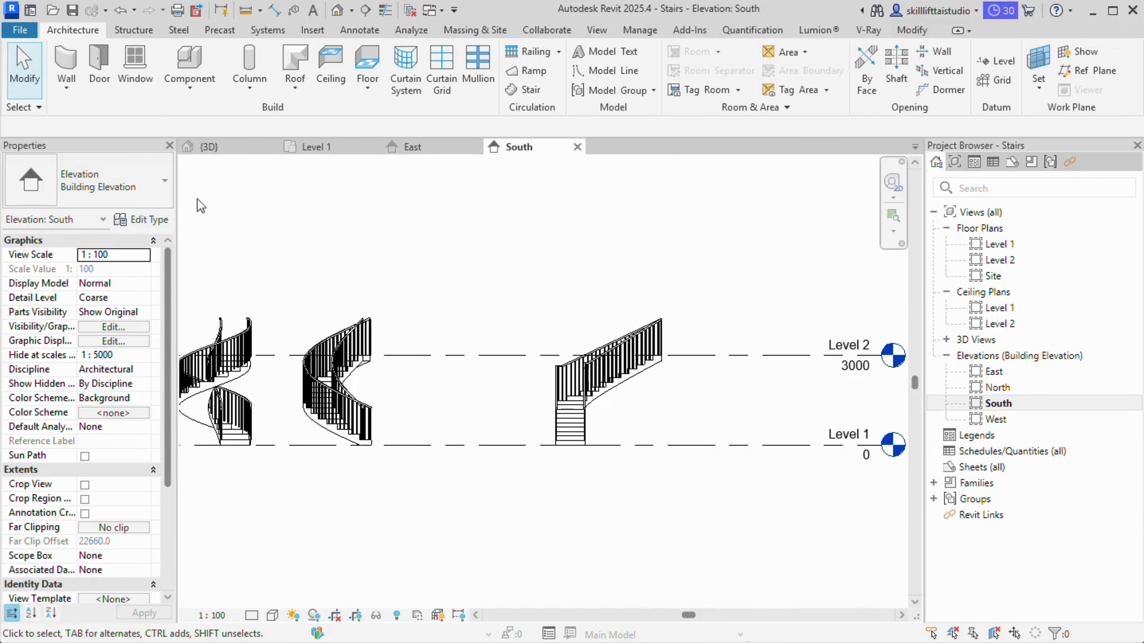
Examine the finished L-shape winder stair in the 3D view, looking from above and alongside the two spiral stairs
left_click(224, 149)
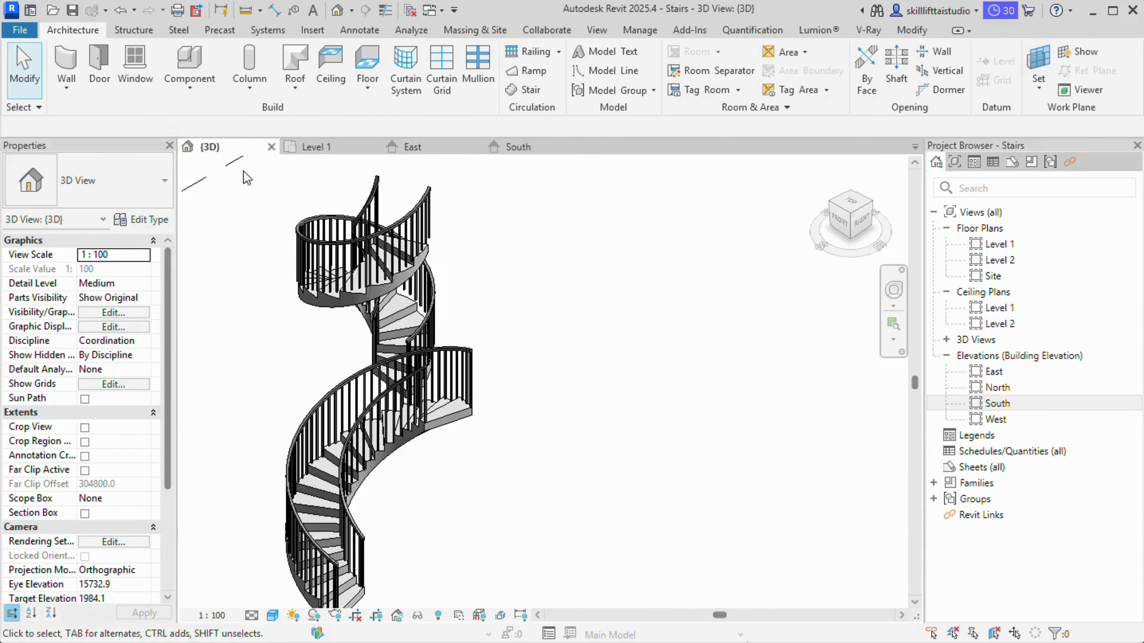
scroll(568, 467, "down", 2)
middle_click_drag(577, 489, 544, 392)
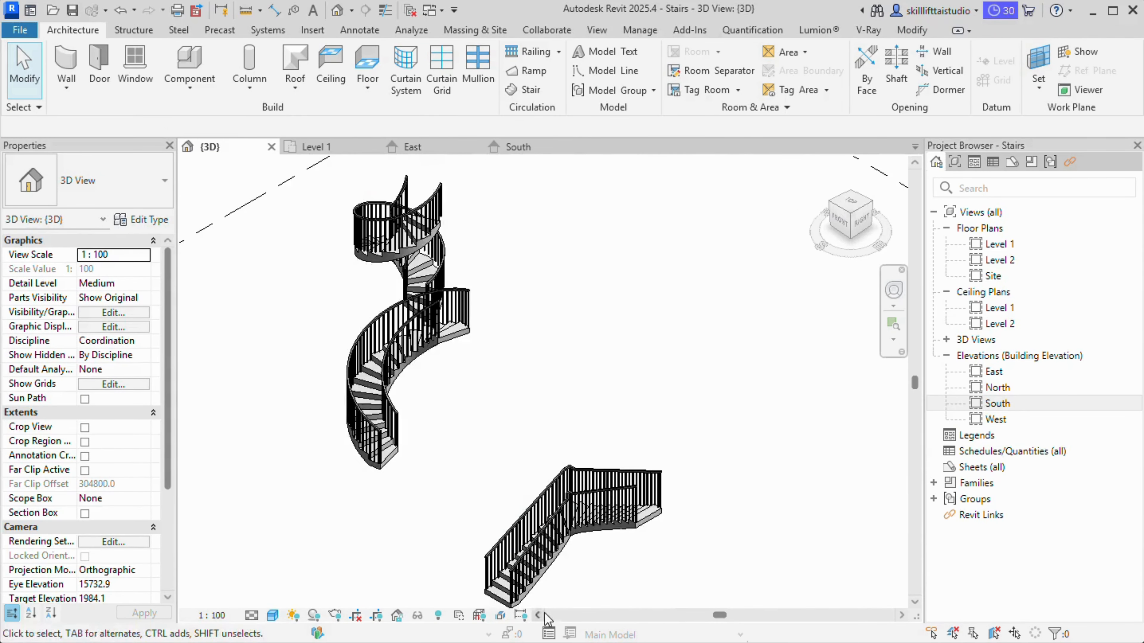
scroll(546, 586, "up", 2)
left_click_drag(842, 213, 842, 247)
middle_click_drag(803, 304, 671, 189)
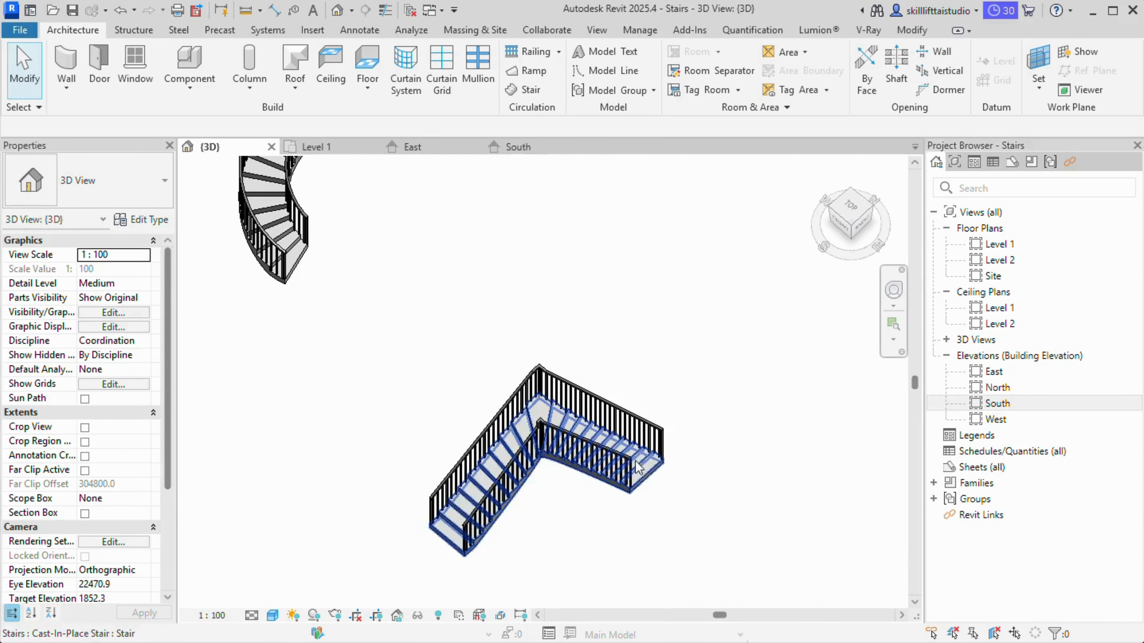
scroll(697, 503, "down", 5)
middle_click_drag(703, 509, 495, 478)
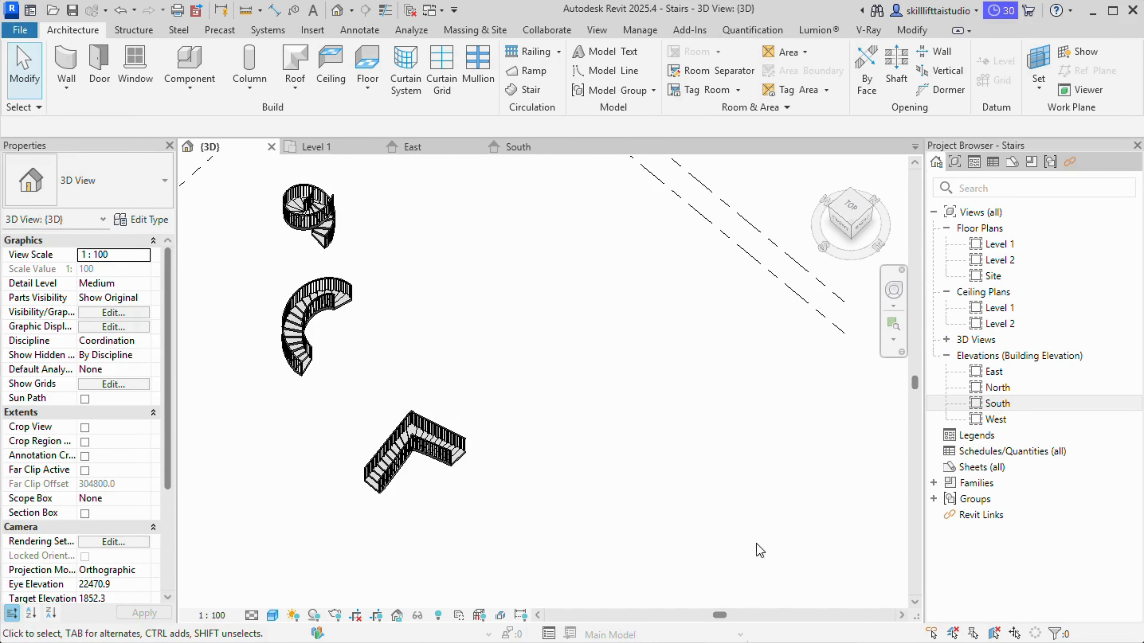
Create a U-shape winder stair with 21 desired risers in the Level 1 plan, in the clear area beside the L-shaped stair
double_click(1013, 244)
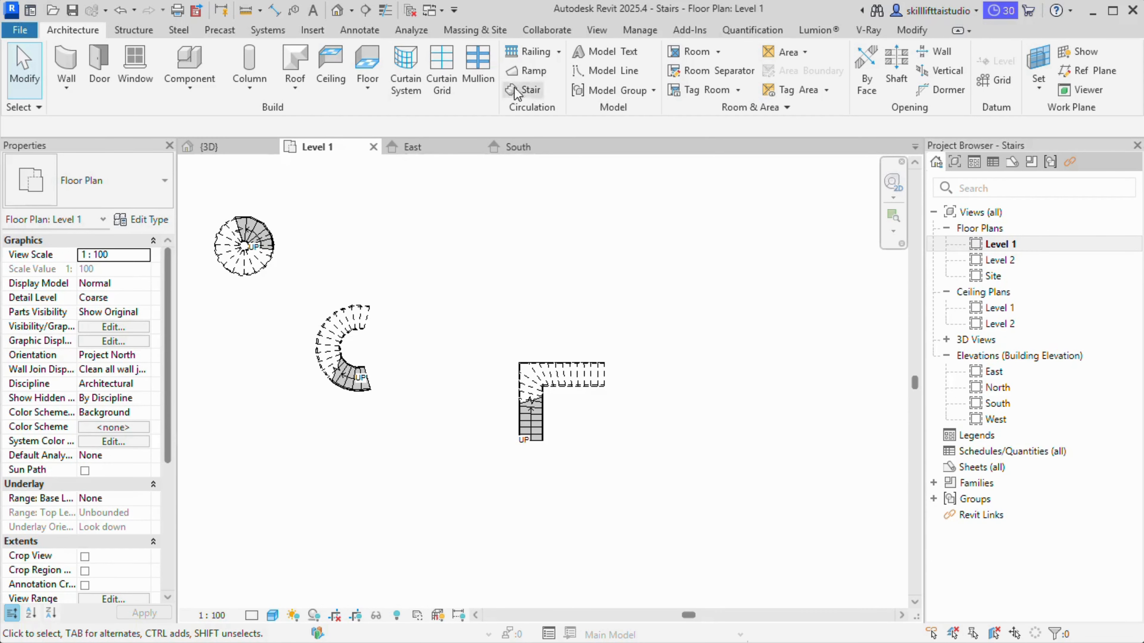
left_click(538, 90)
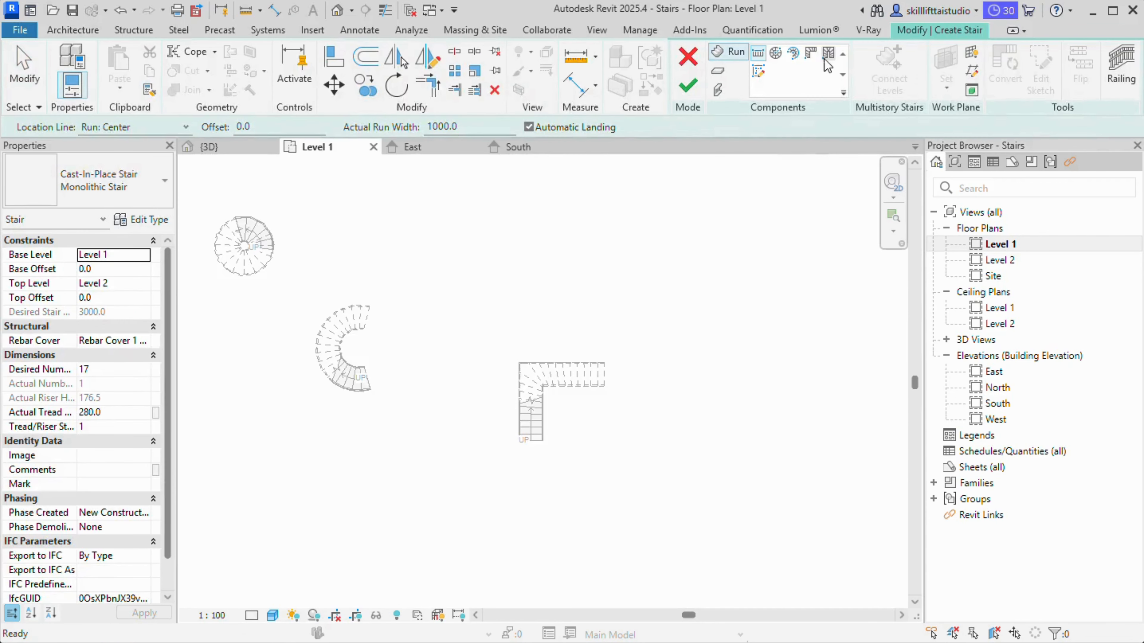
left_click(828, 55)
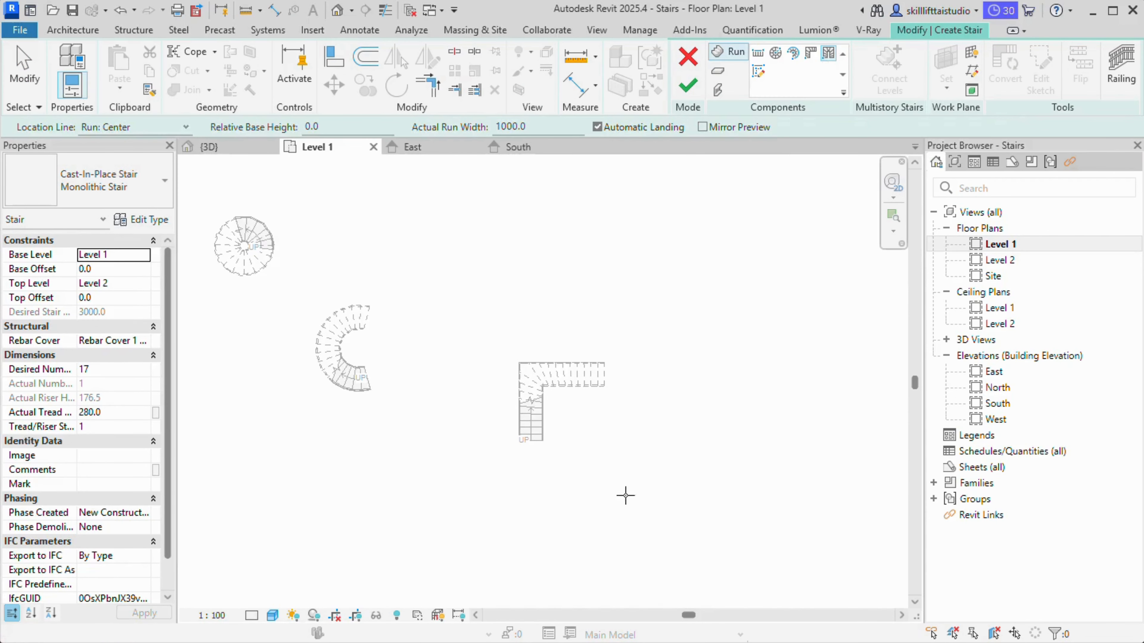
scroll(625, 496, "down", 2)
middle_click_drag(626, 498, 403, 376)
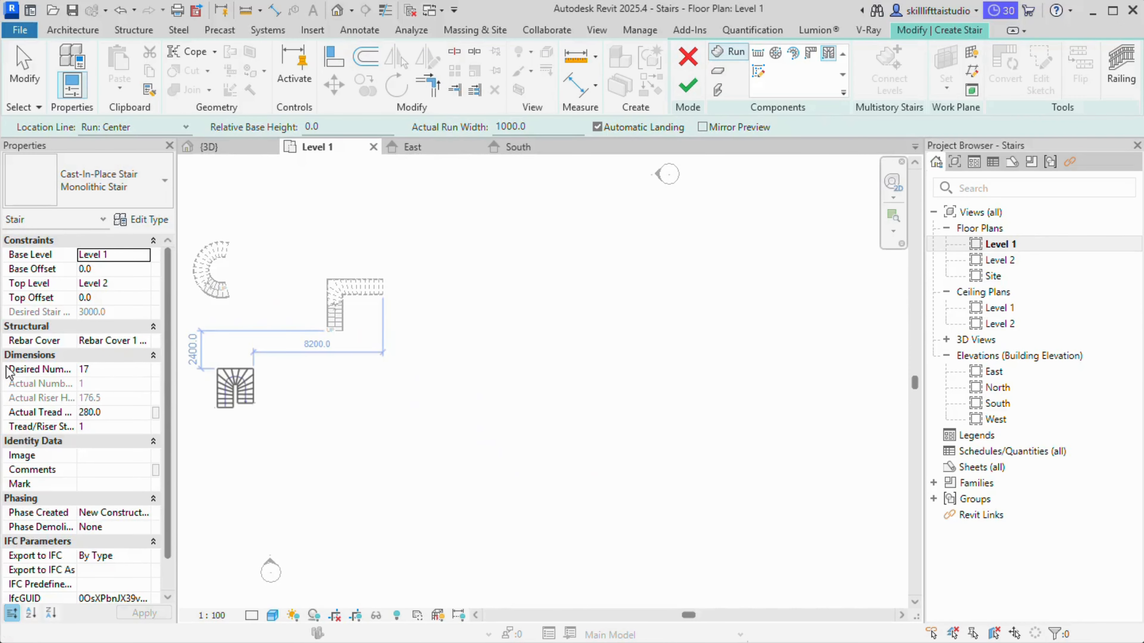
left_click(130, 370)
left_click(144, 372)
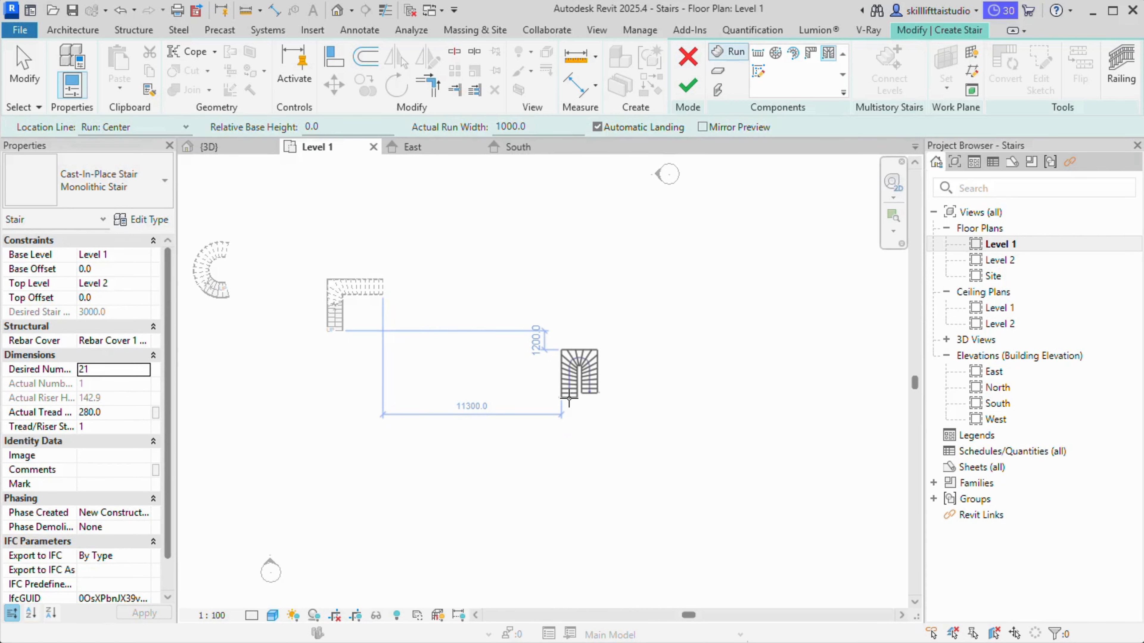
left_click(569, 399)
left_click(684, 87)
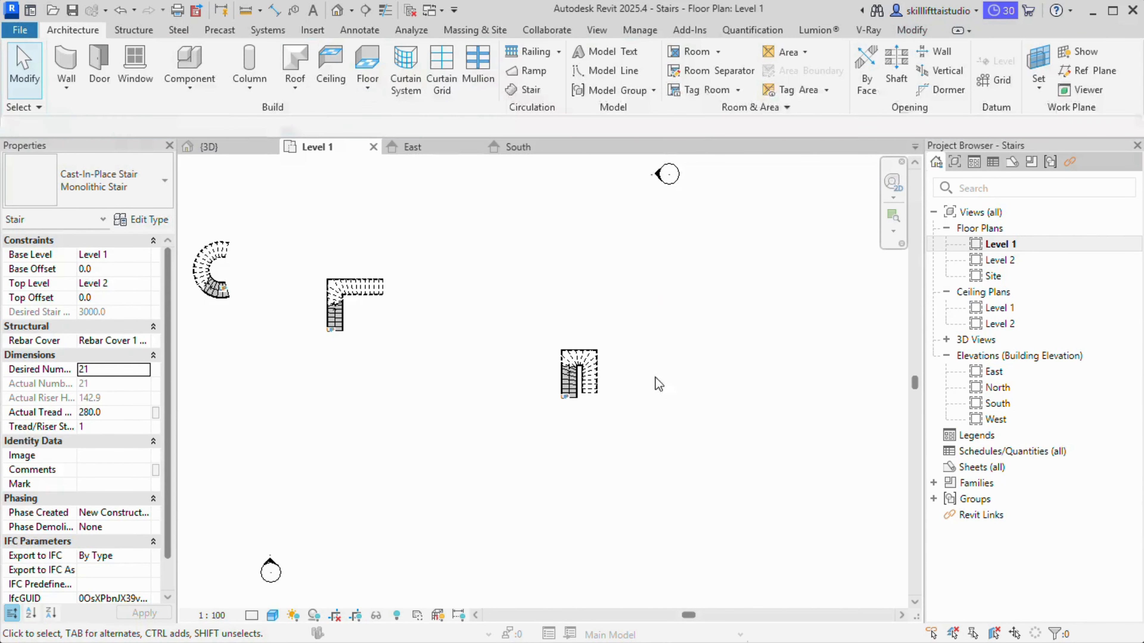
Check the top end of the U-shape winder stair against Level 2 in the East elevation
double_click(1016, 369)
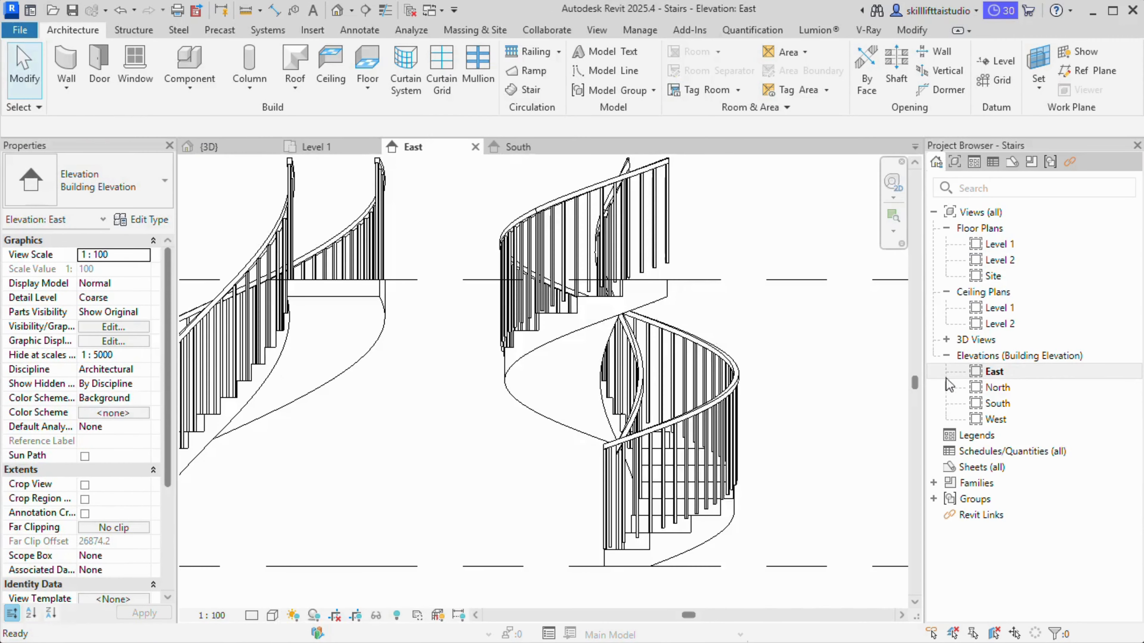
scroll(380, 439, "down", 4)
middle_click_drag(362, 476, 622, 360)
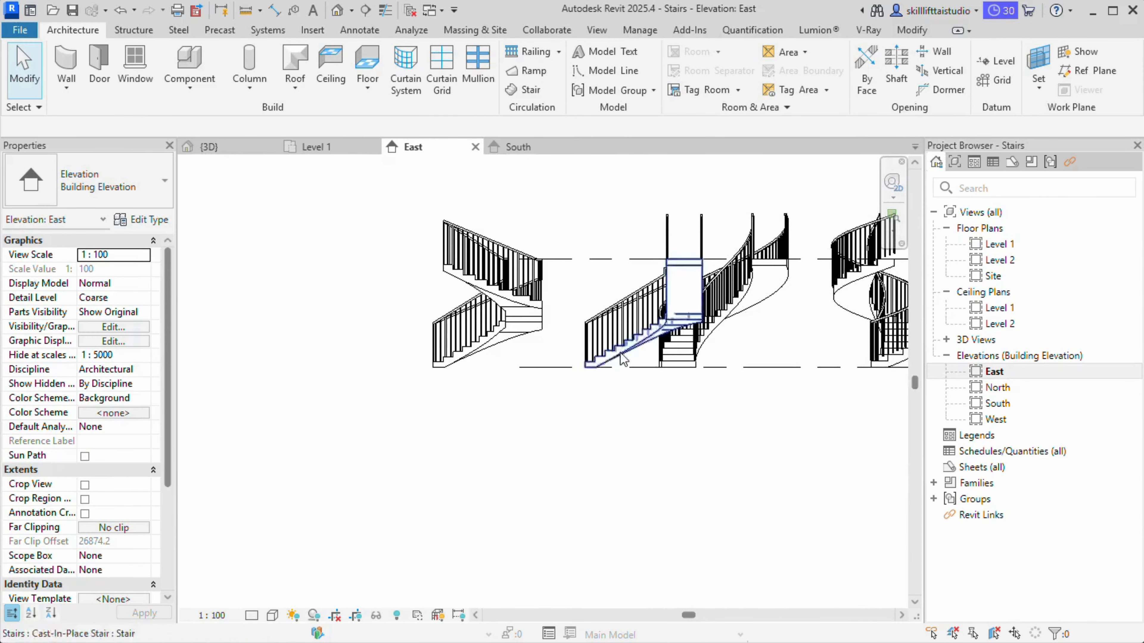
scroll(491, 287, "up", 3)
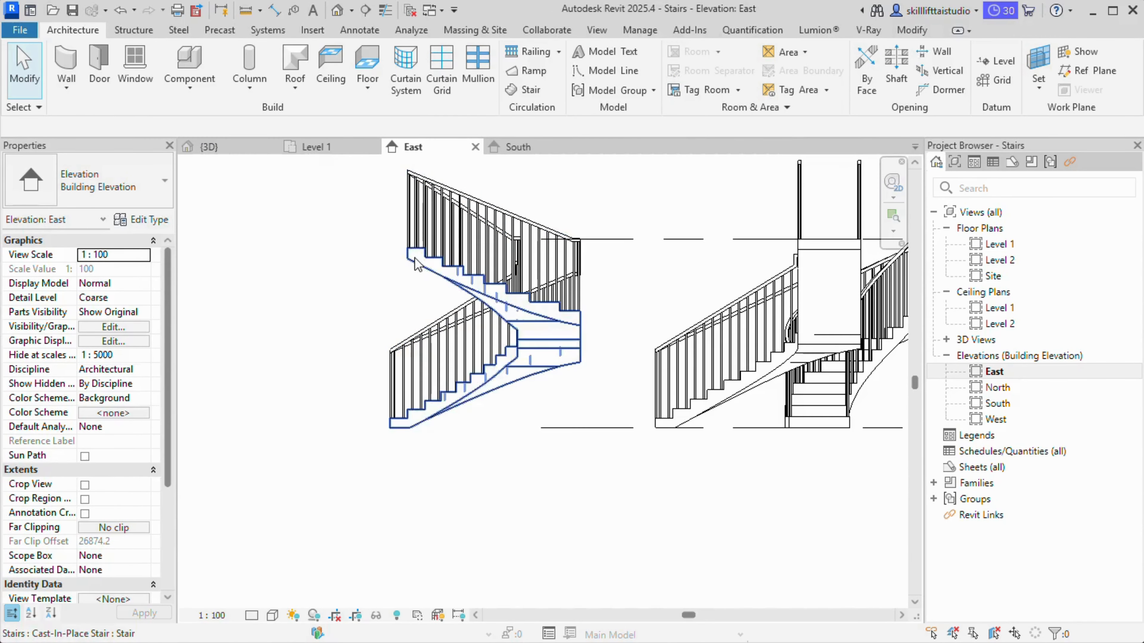
left_click(418, 265)
scroll(616, 251, "down", 2)
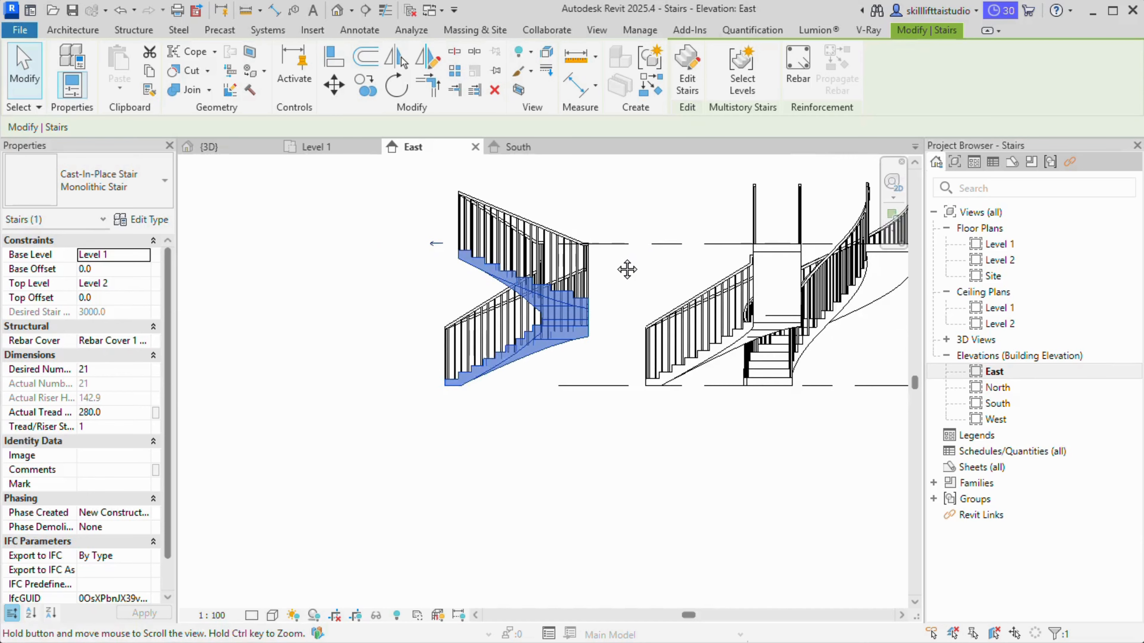
middle_click_drag(627, 270, 632, 284)
scroll(619, 257, "up", 4)
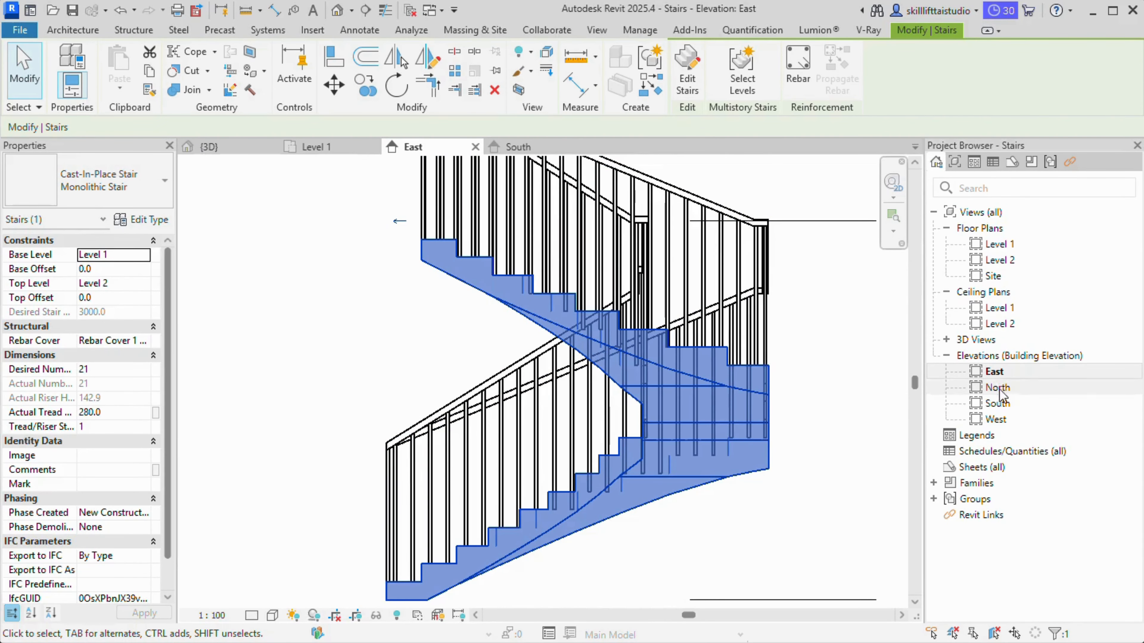
Inspect the U-shape winder stair's position and height relative to the levels in the South elevation
double_click(998, 403)
scroll(697, 391, "up", 3)
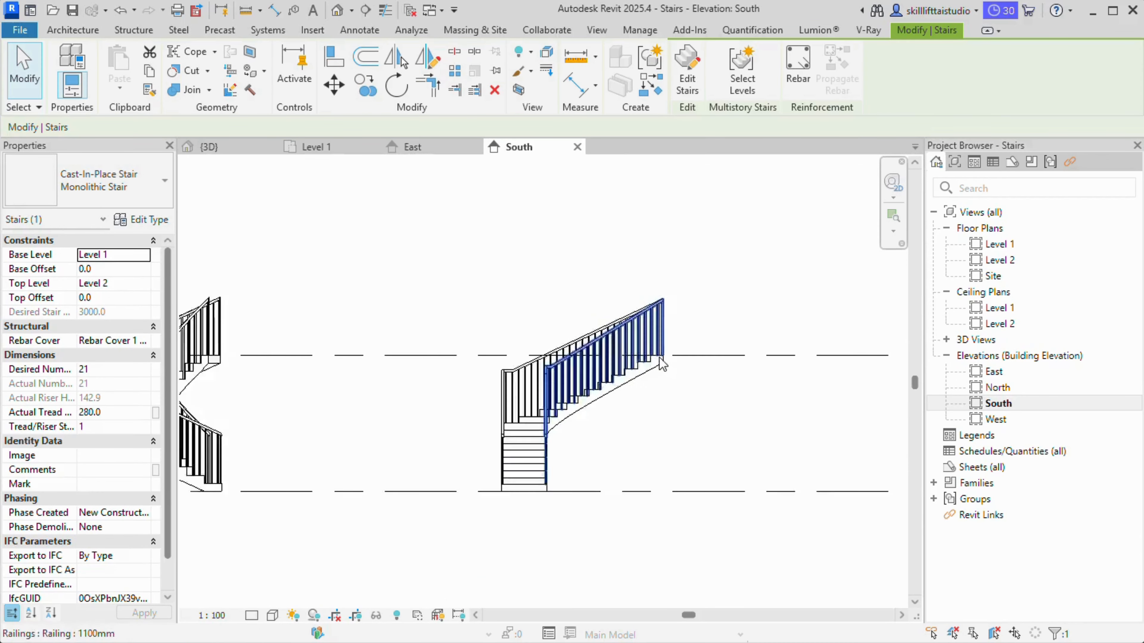
scroll(662, 425, "down", 5)
scroll(677, 459, "down", 1)
middle_click_drag(676, 459, 289, 347)
scroll(502, 316, "up", 3)
scroll(541, 345, "up", 3)
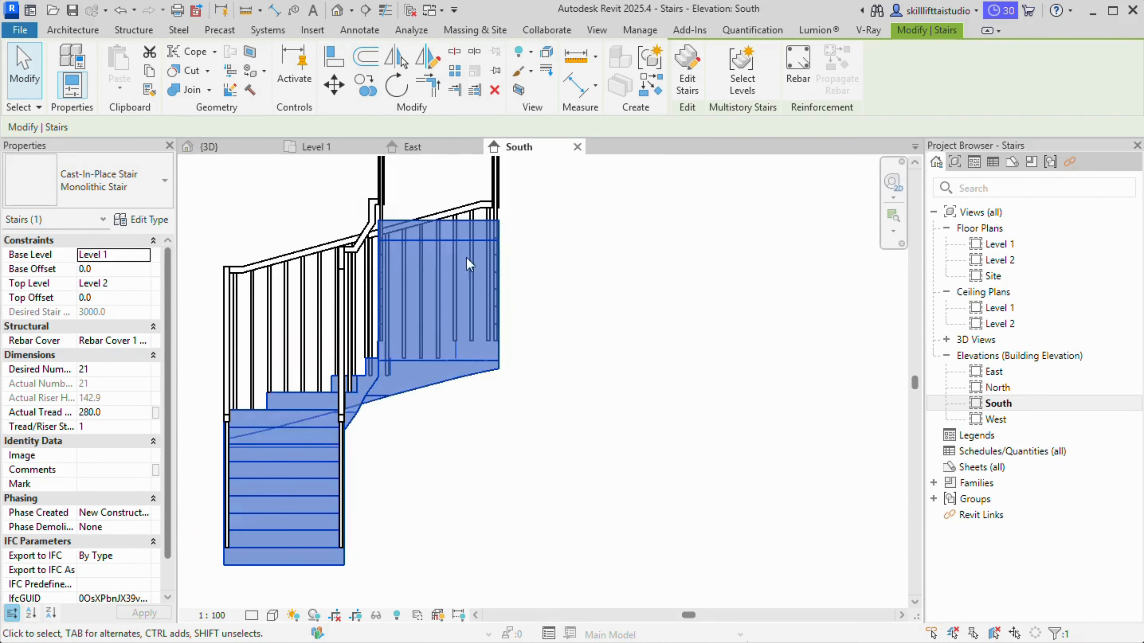
key("Escape")
Move the U-shape winder stair and its railings horizontally in the South elevation to between the L-shaped stair and the level heads
scroll(824, 378, "down", 5)
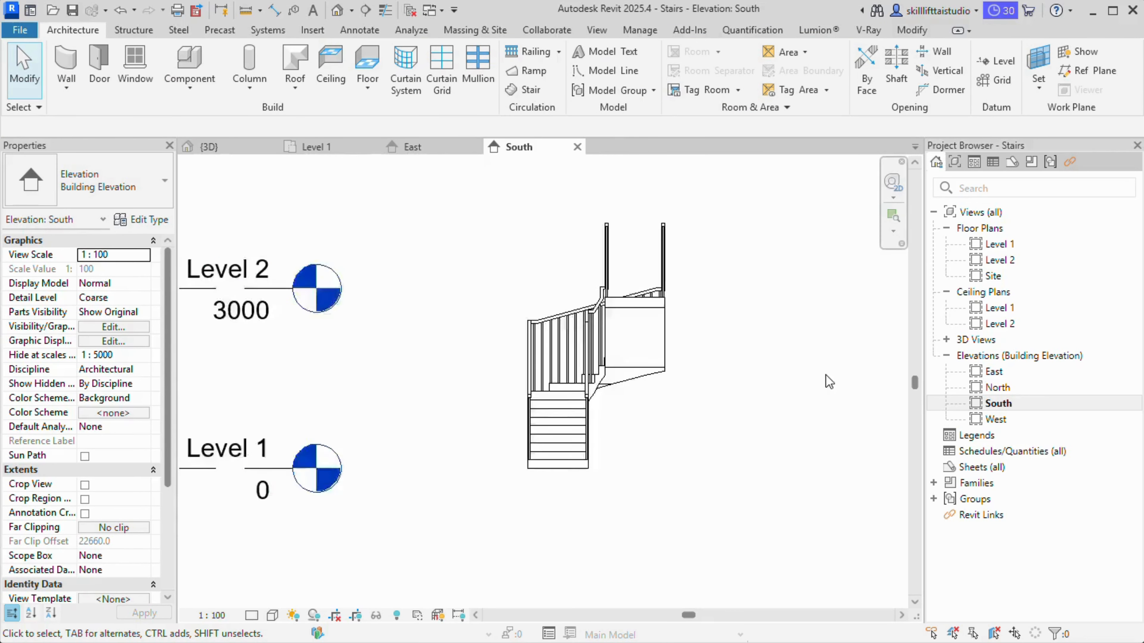
scroll(766, 396, "down", 3)
middle_click_drag(746, 412, 712, 378)
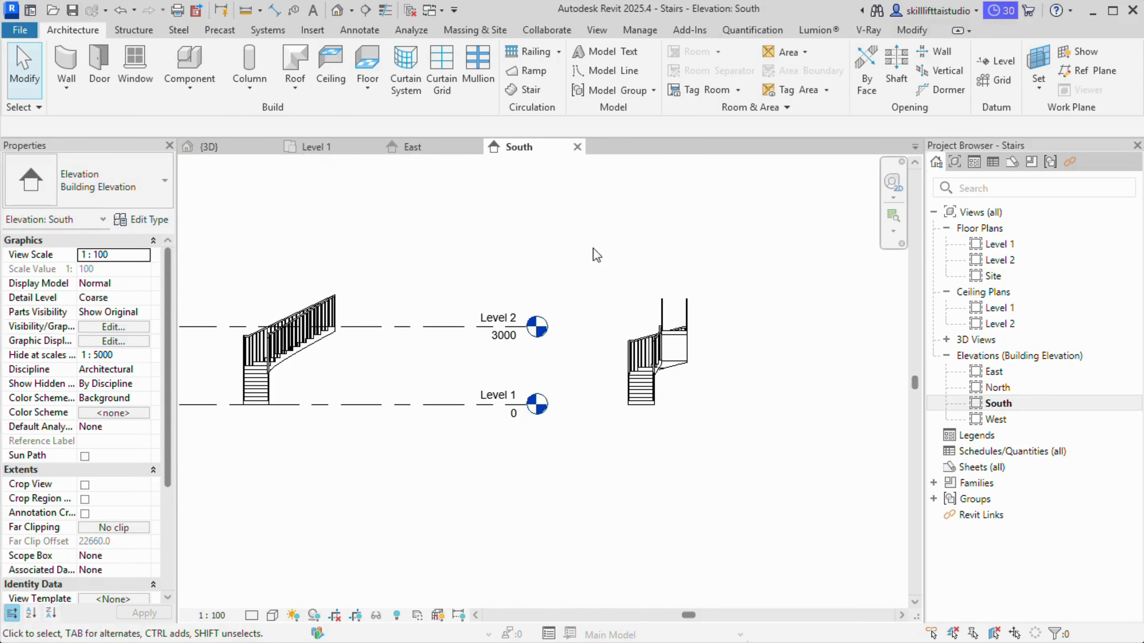
left_click_drag(593, 248, 714, 428)
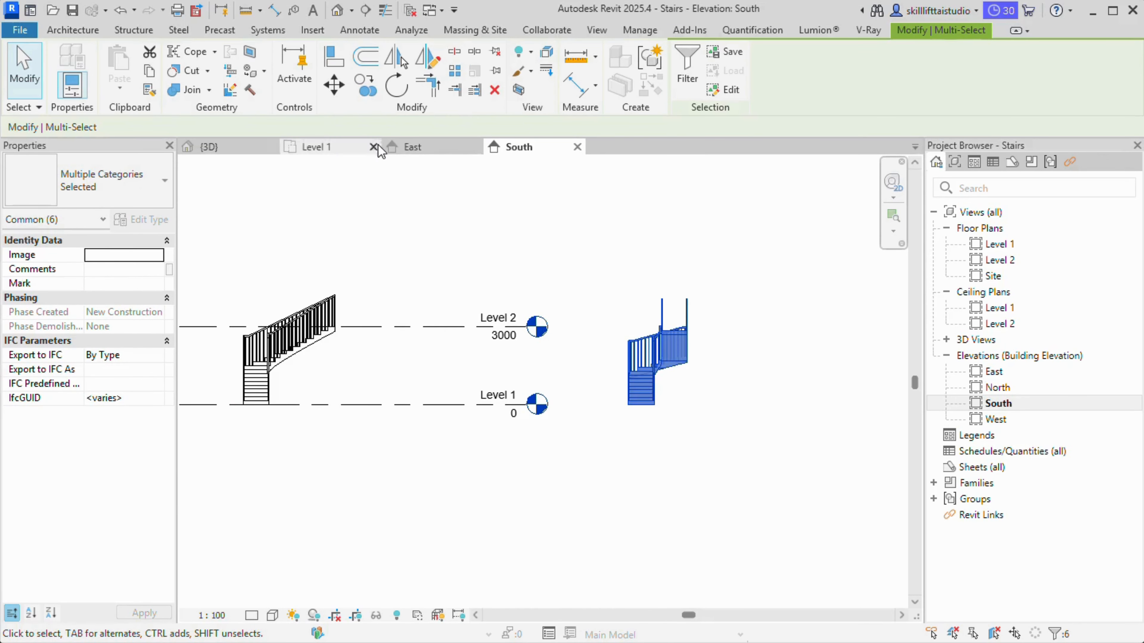
left_click(345, 92)
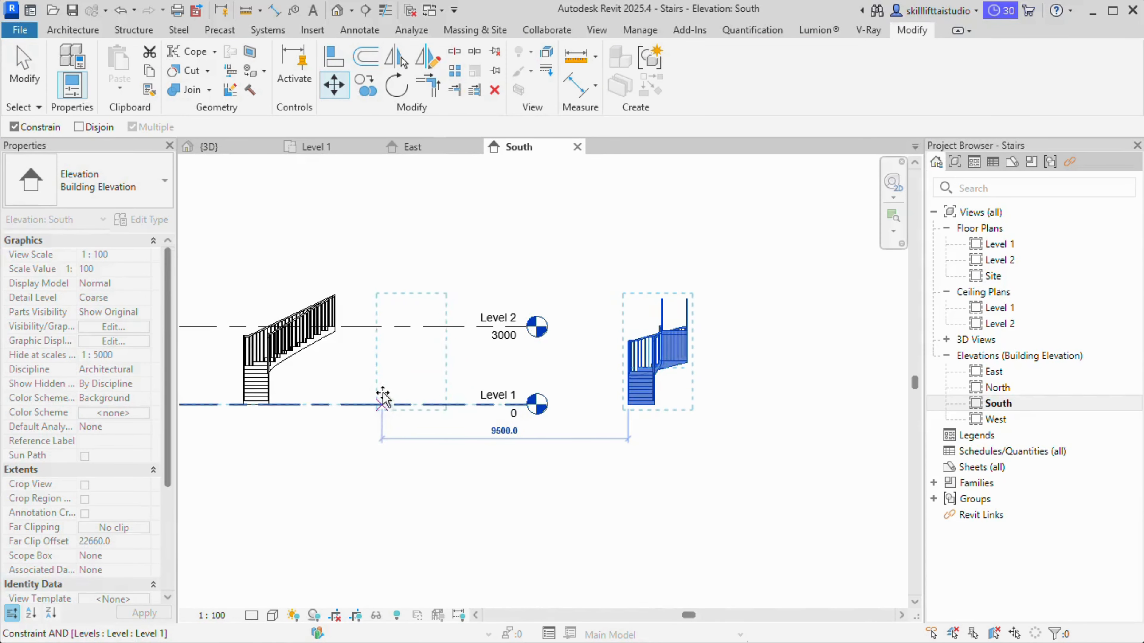
left_click(363, 400)
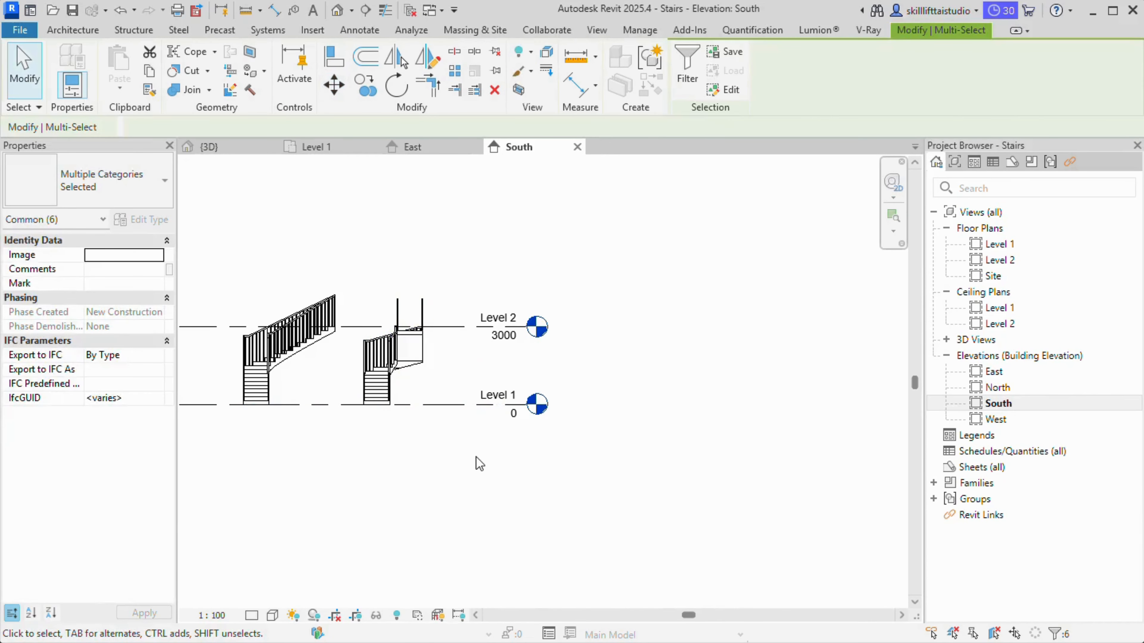
key("Escape")
scroll(425, 378, "up", 2)
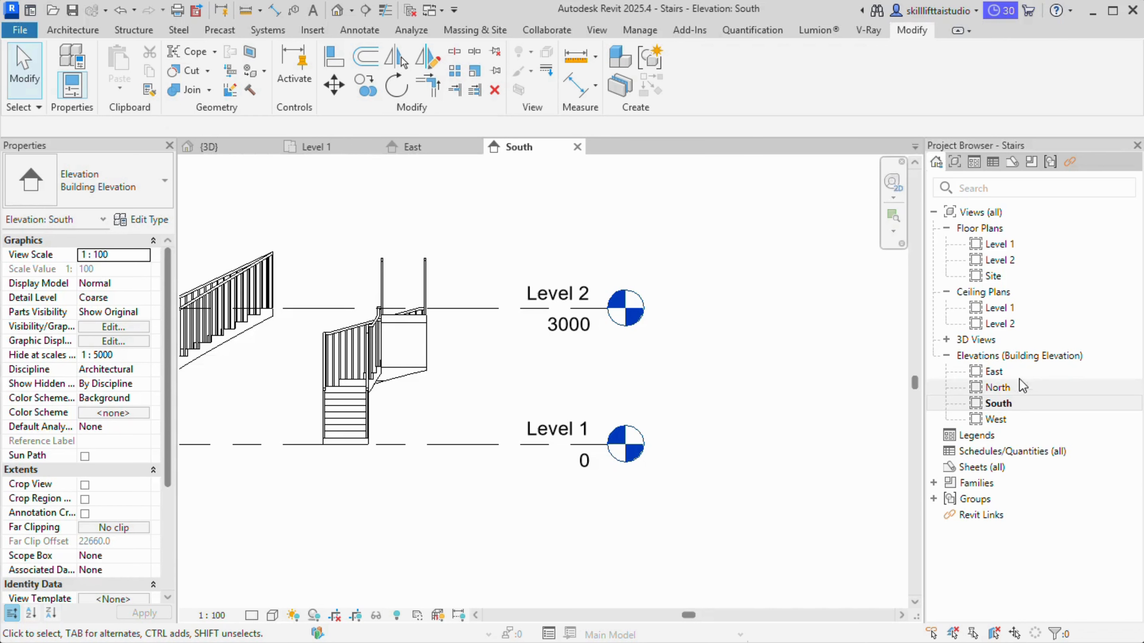
Extend the ends of the aligned level lines past the U-shape winder stair in the East elevation
double_click(993, 372)
scroll(344, 336, "down", 3)
middle_click_drag(359, 349, 371, 389)
left_click(680, 296)
left_click_drag(584, 300, 278, 299)
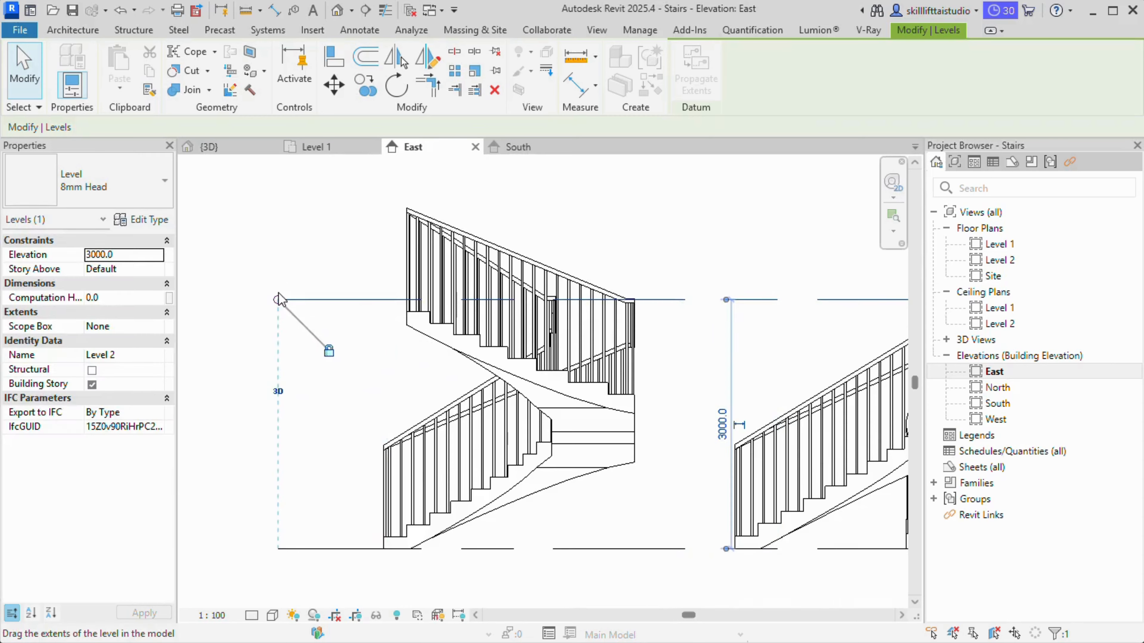
left_click(346, 279)
Edit the U-shape winder stair in the East elevation, extend its run by one riser at the top end to Level 2, and finish
scroll(411, 324, "up", 4)
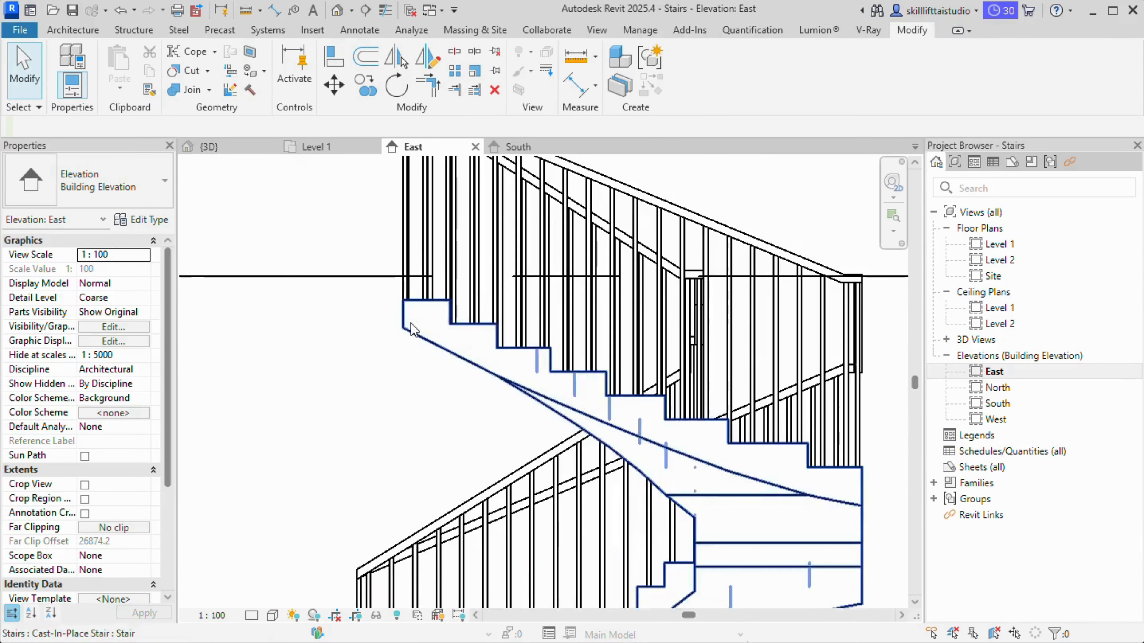
left_click(429, 321)
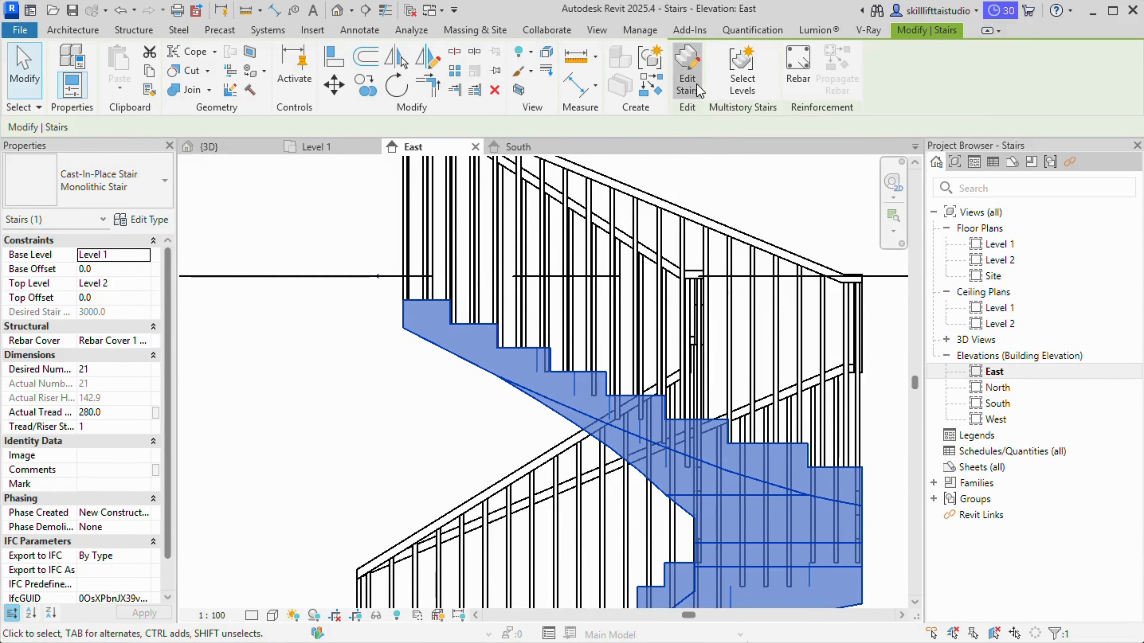
left_click(687, 79)
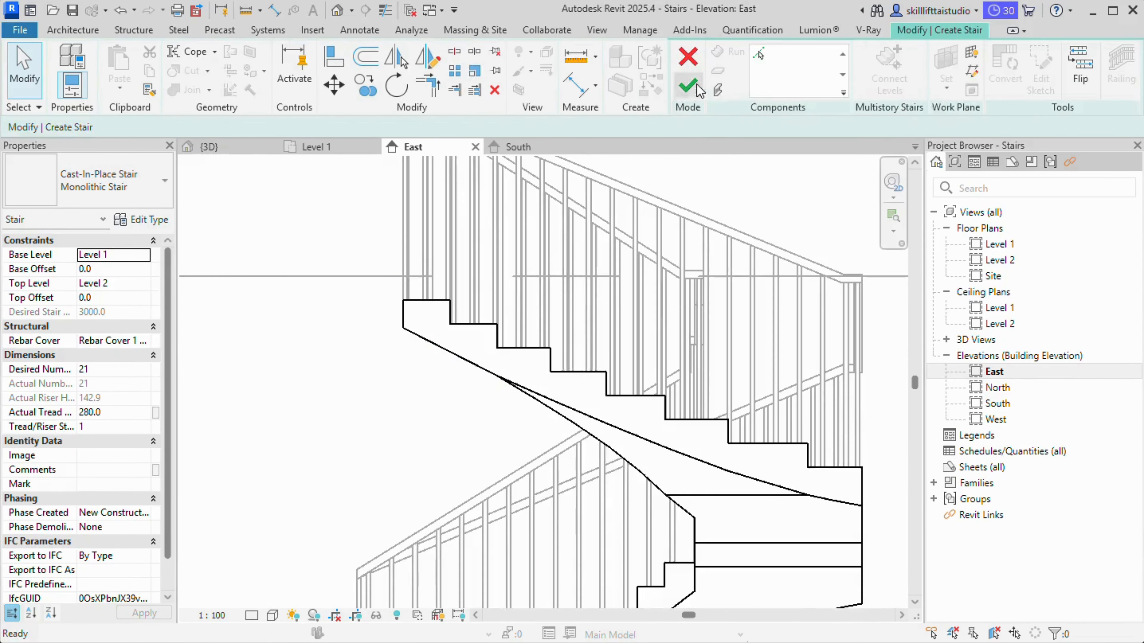
left_click(435, 303)
left_click_drag(398, 276, 360, 272)
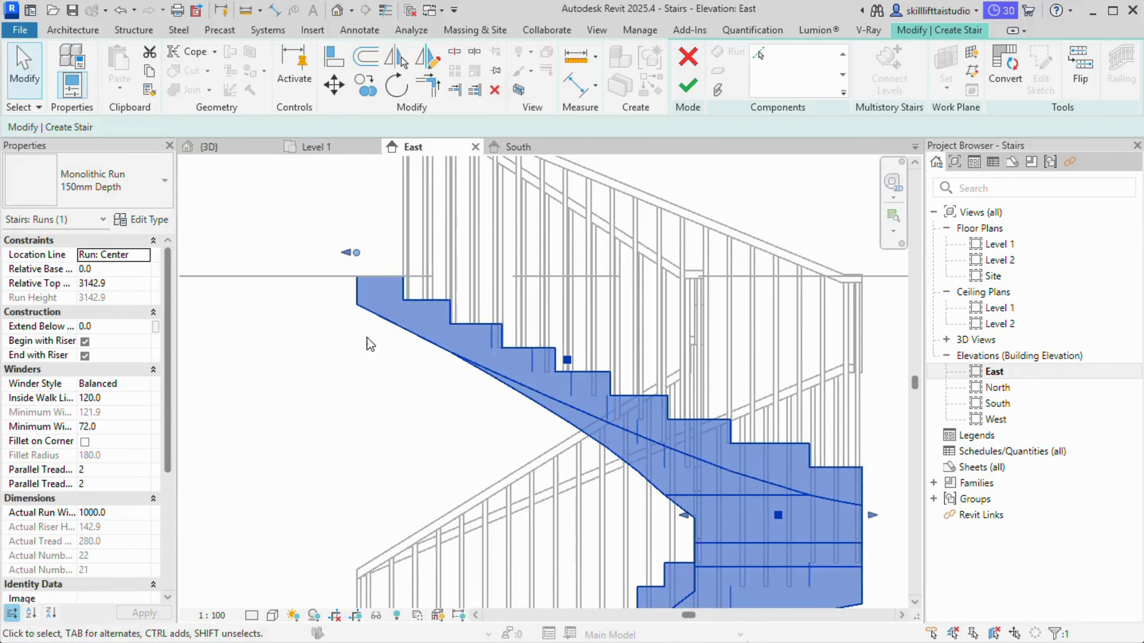
scroll(368, 338, "down", 4)
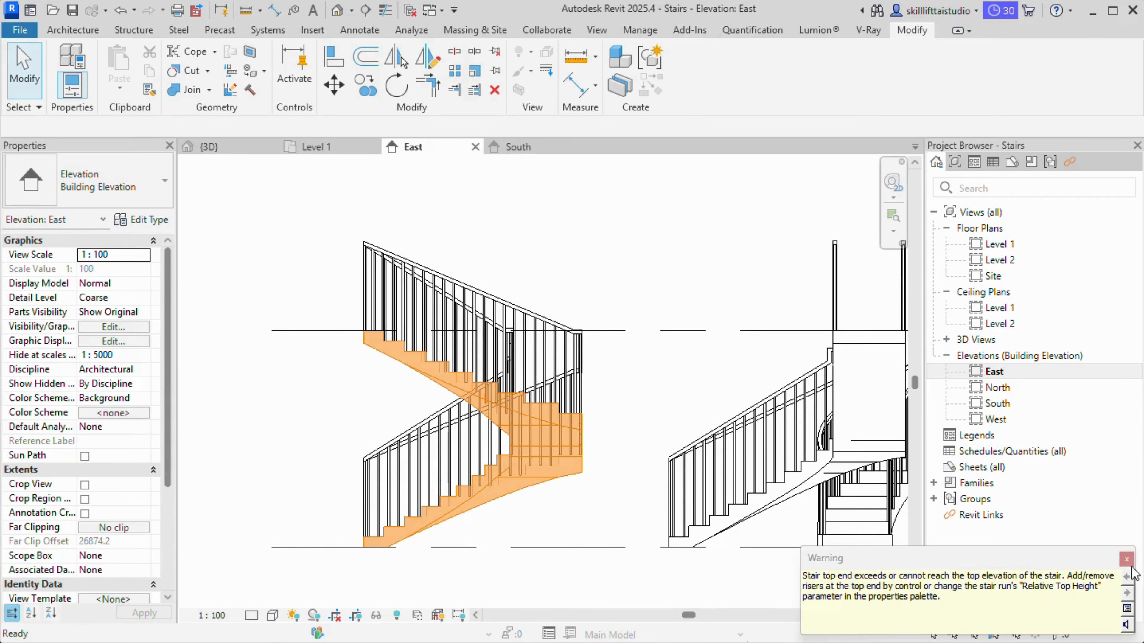
left_click(1127, 560)
scroll(577, 491, "down", 5)
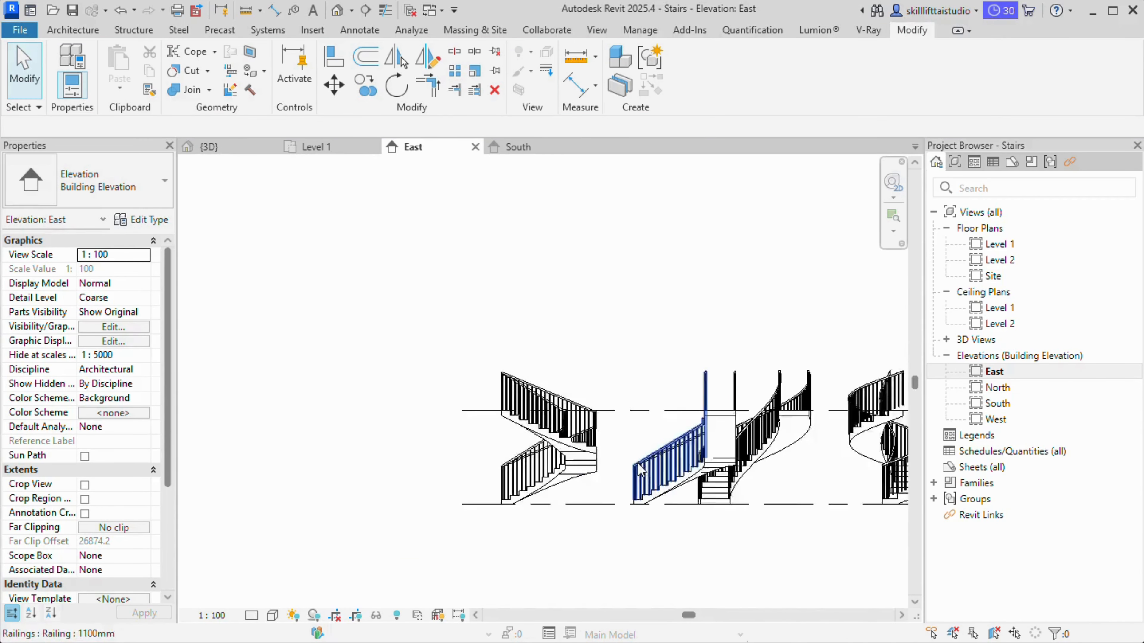
middle_click_drag(576, 491, 562, 474)
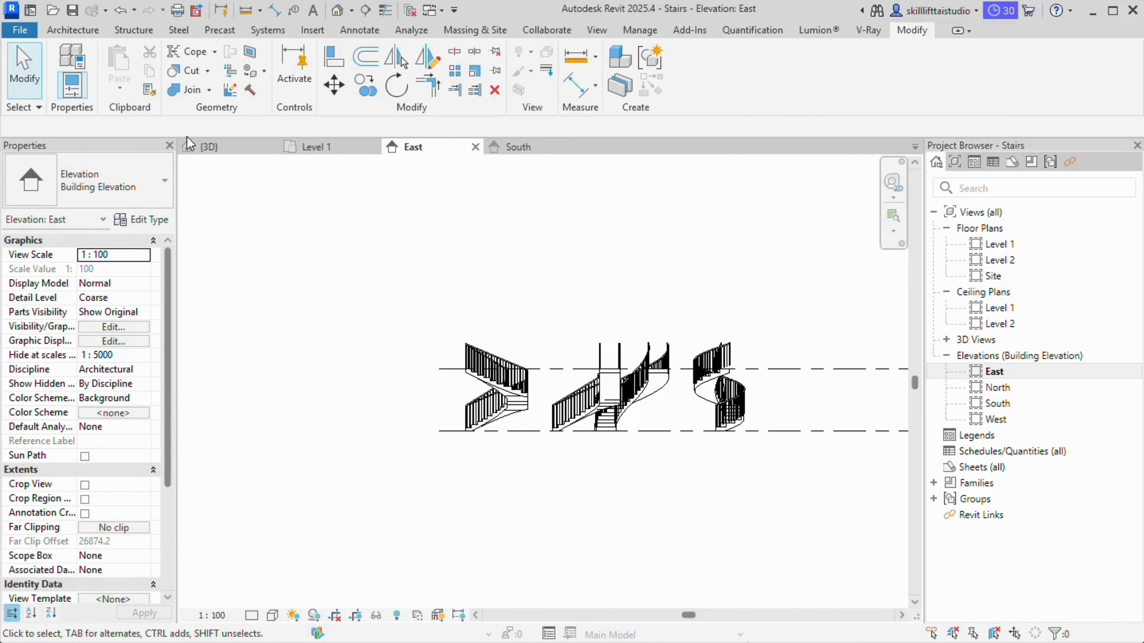
Select the L-shape winder stair in the 3D view and flip its up direction in the Level 1 floor plan
left_click(228, 149)
scroll(383, 405, "down", 3)
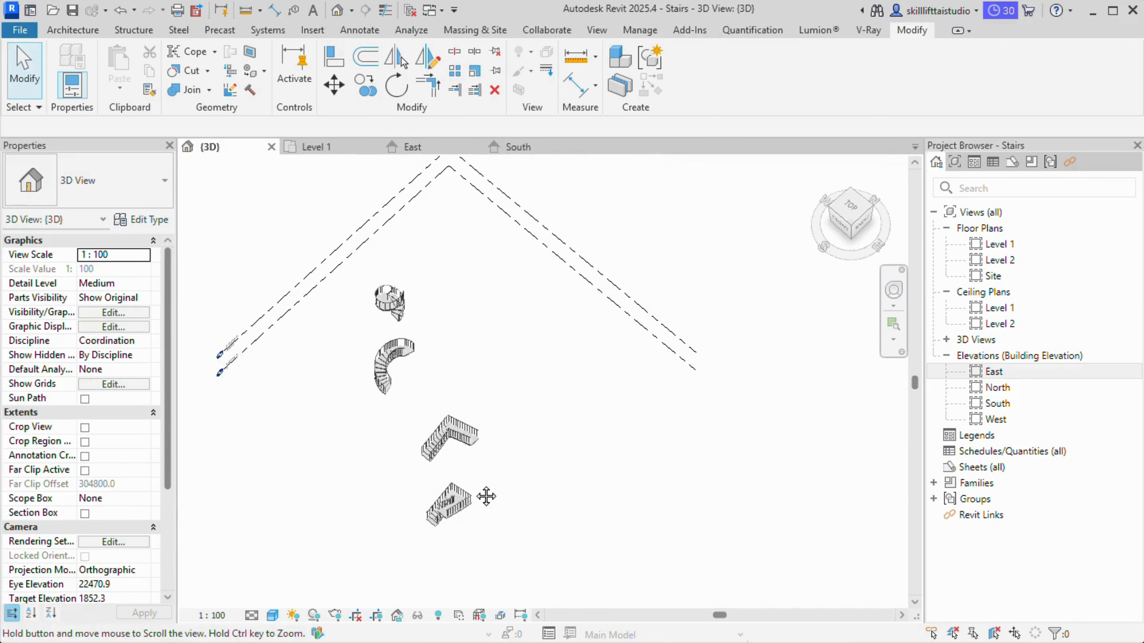
scroll(463, 451, "up", 3)
left_click(464, 410)
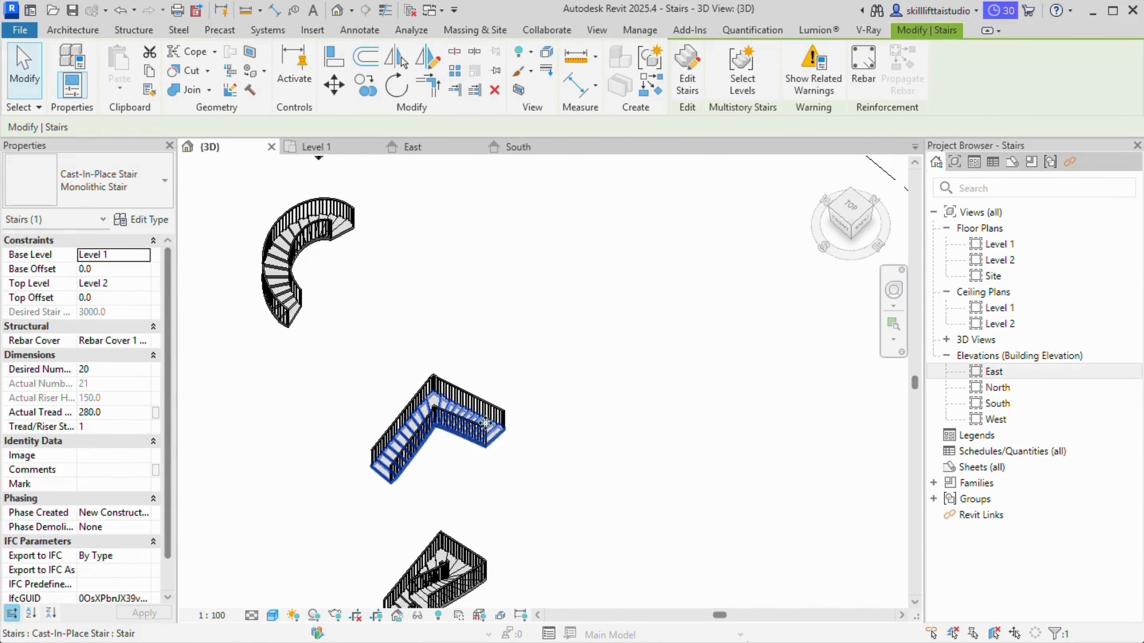
double_click(1000, 244)
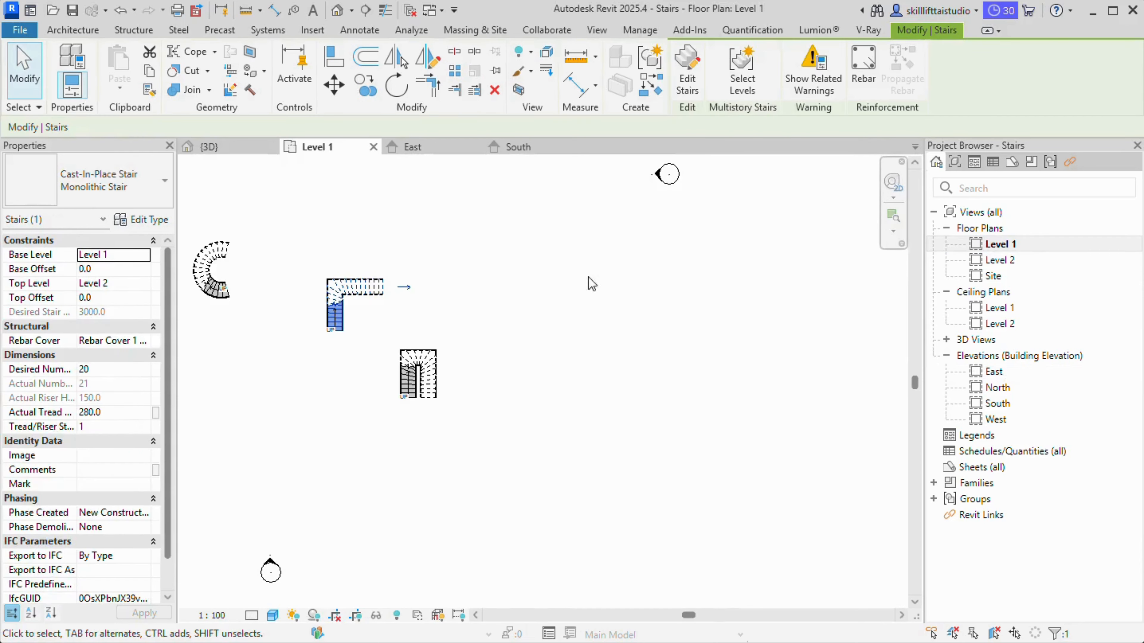
scroll(405, 293, "up", 1)
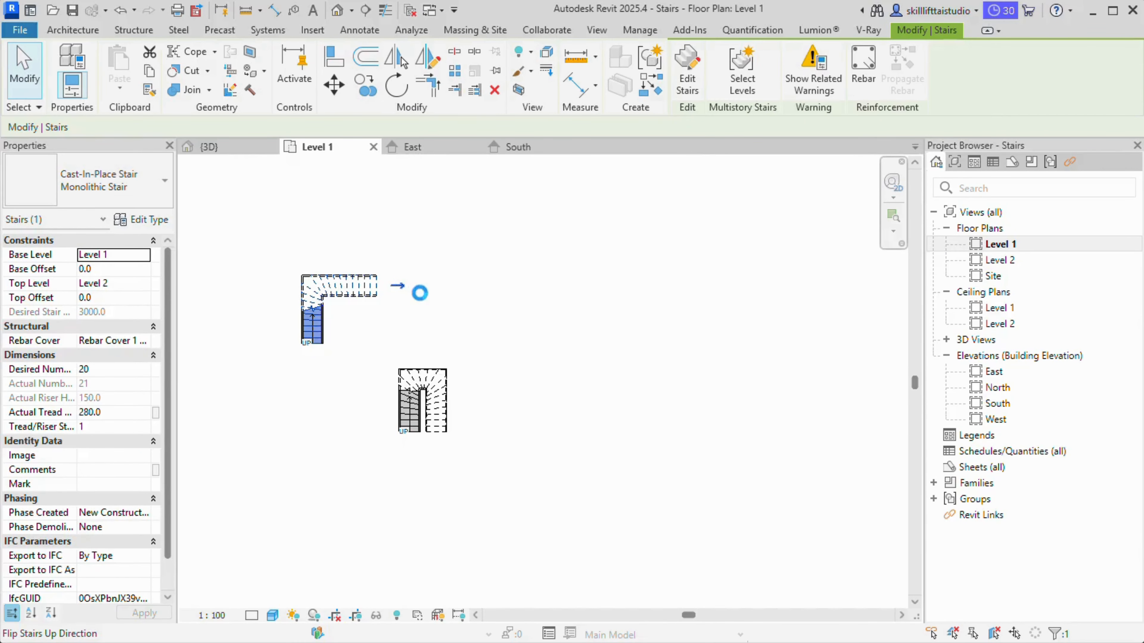
left_click(419, 293)
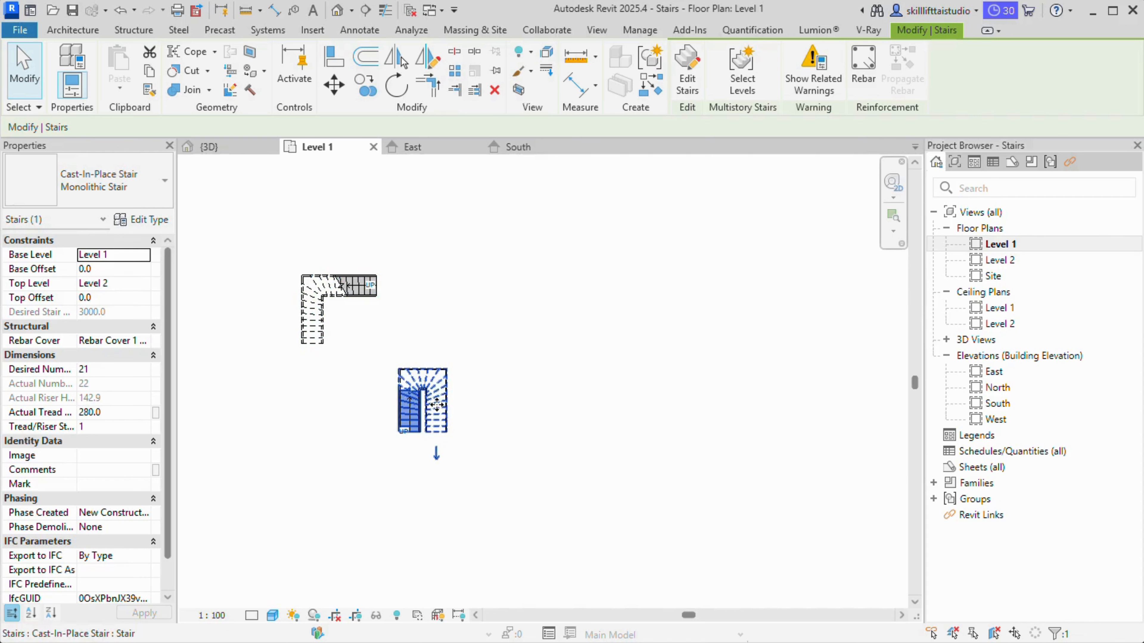
Flip the up direction of the U-shape winder stair in the Level 1 floor plan
left_click(445, 454)
scroll(527, 457, "down", 1)
middle_click_drag(532, 469, 640, 445)
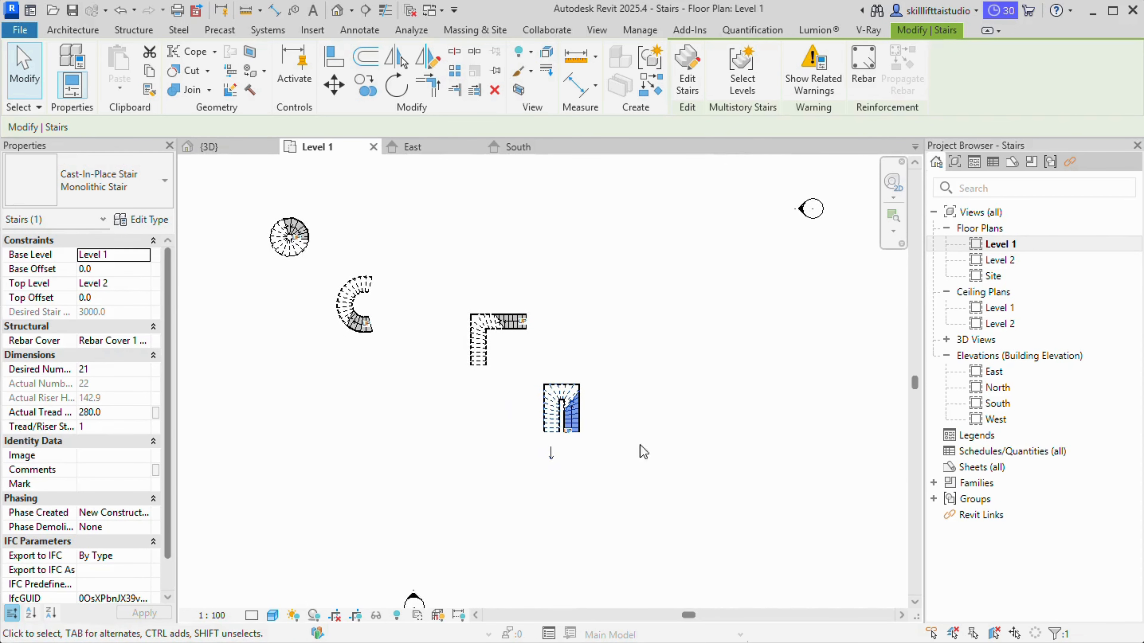
Inspect the directions and arrangement of all four stairs in the 3D view and the Level 1 floor plan
left_click(250, 147)
scroll(642, 556, "down", 2)
middle_click_drag(649, 557, 671, 513)
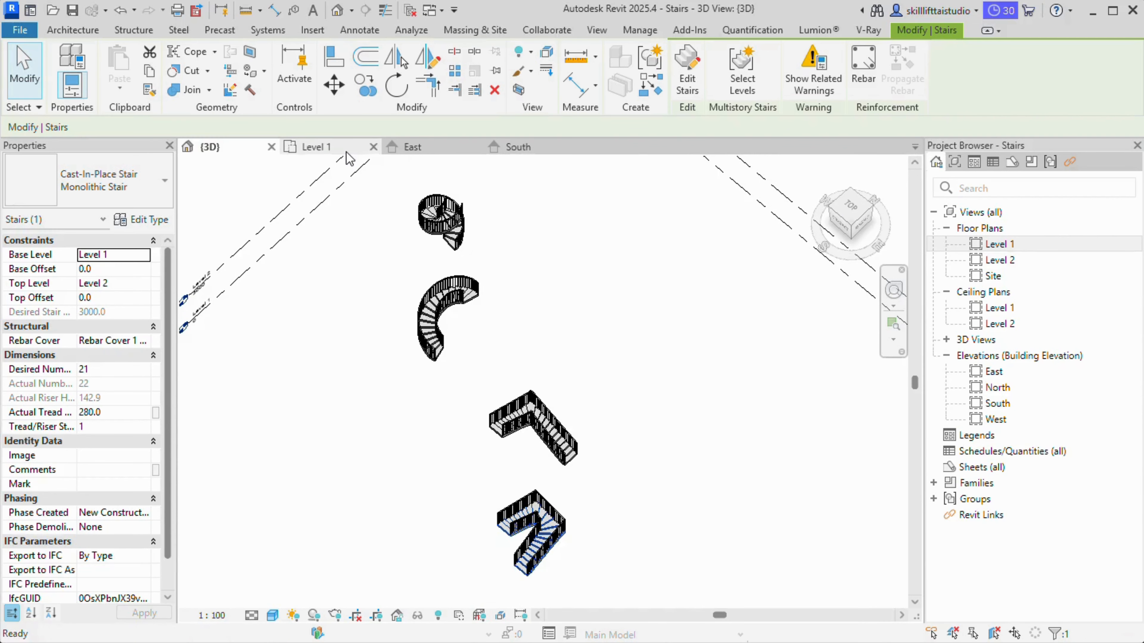
left_click(316, 147)
scroll(427, 276, "down", 4)
middle_click_drag(437, 290, 462, 327)
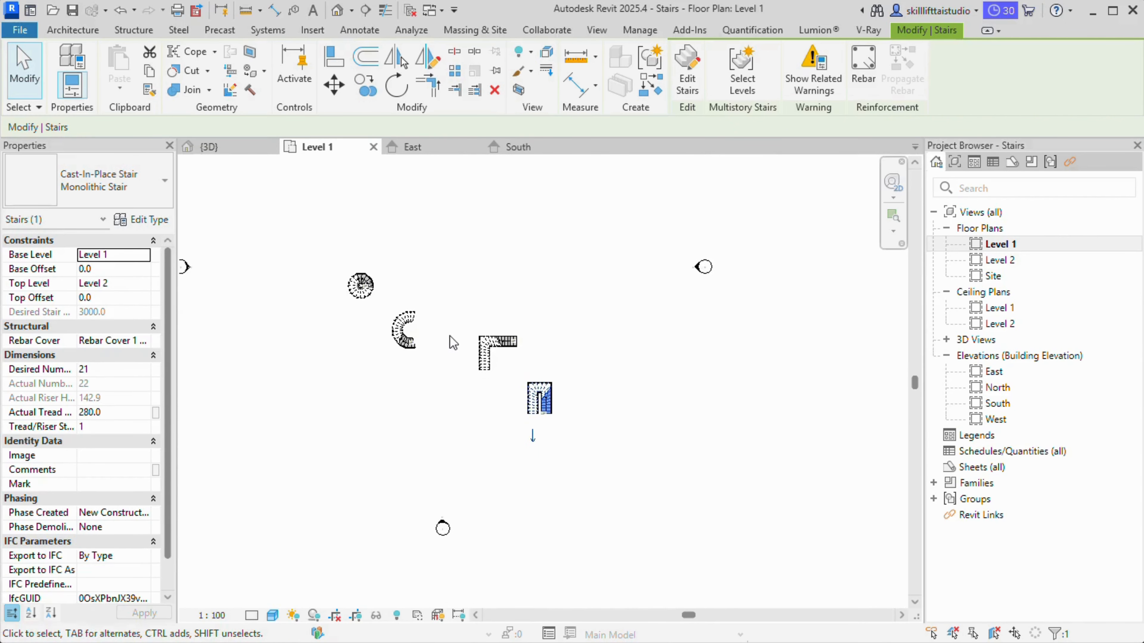
scroll(441, 330, "up", 3)
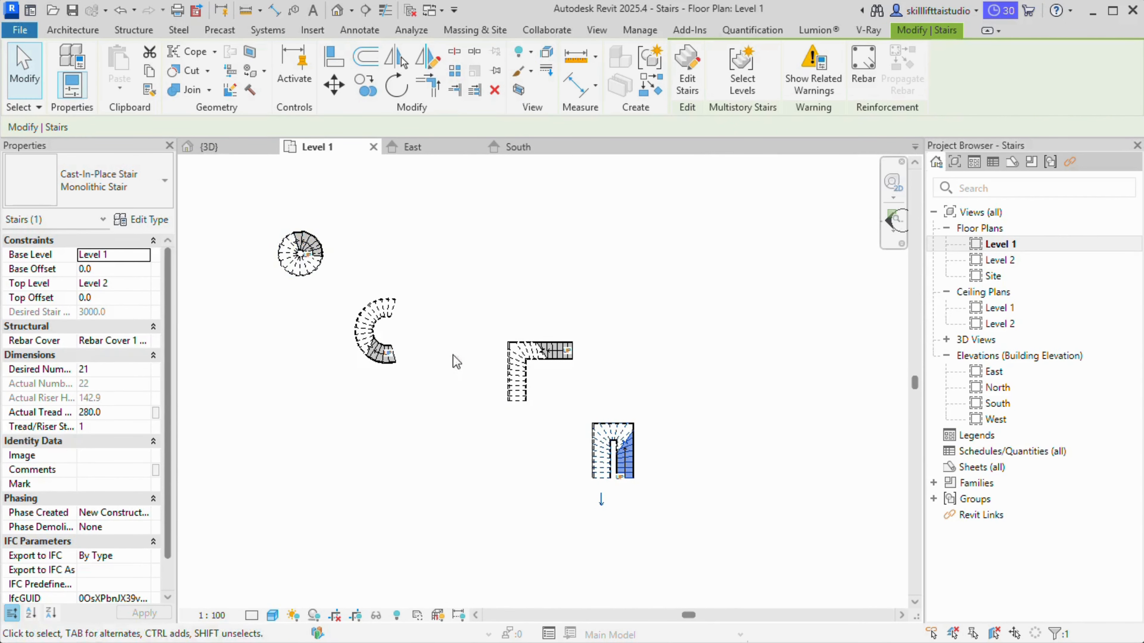